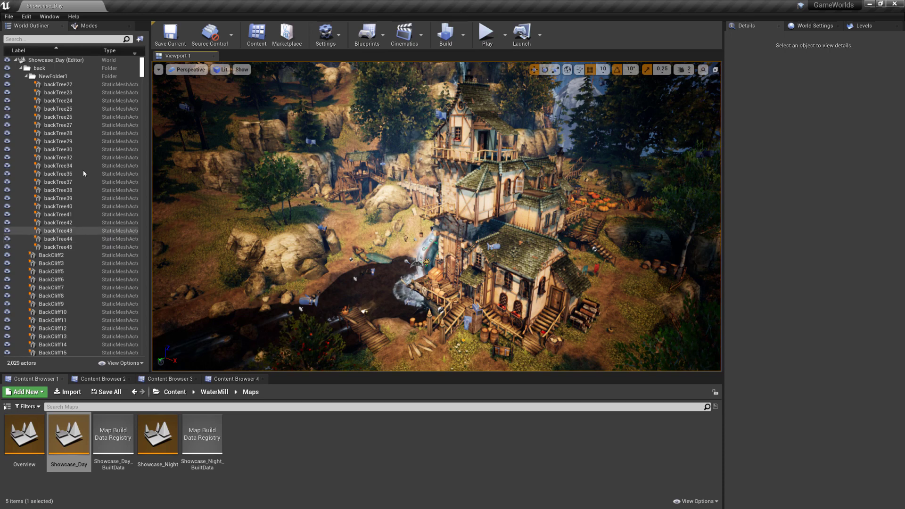
Step: Filter the level's actors by the search term "light" in the World Outliner
{"action": "mouse_move", "coordinate": [142, 71]}
{"action": "left_mouse_down"}
{"action": "mouse_move", "coordinate": [142, 273]}
{"action": "mouse_move", "coordinate": [142, 82]}
{"action": "left_mouse_up"}
{"action": "right_click_drag", "start_coordinate": [436, 217], "coordinate": [518, 264]}
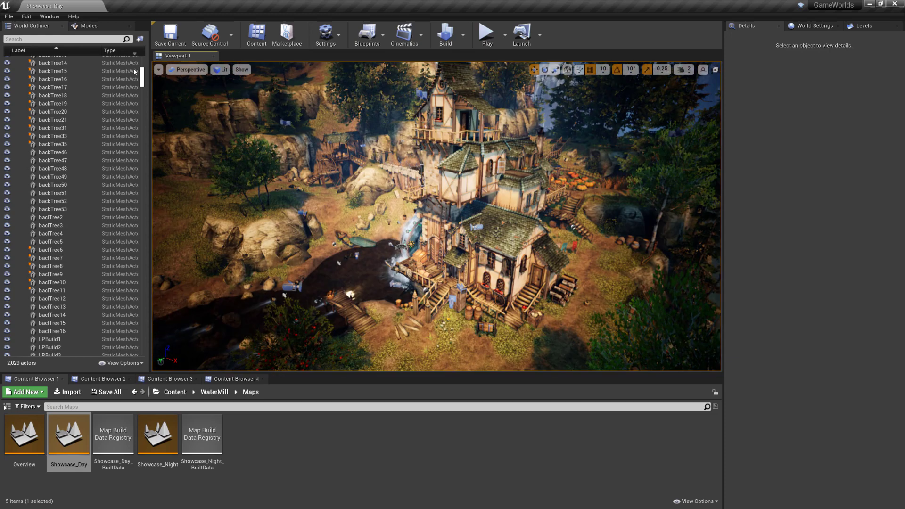
{"action": "left_click", "coordinate": [53, 41]}
{"action": "type", "text": "lgith=="}
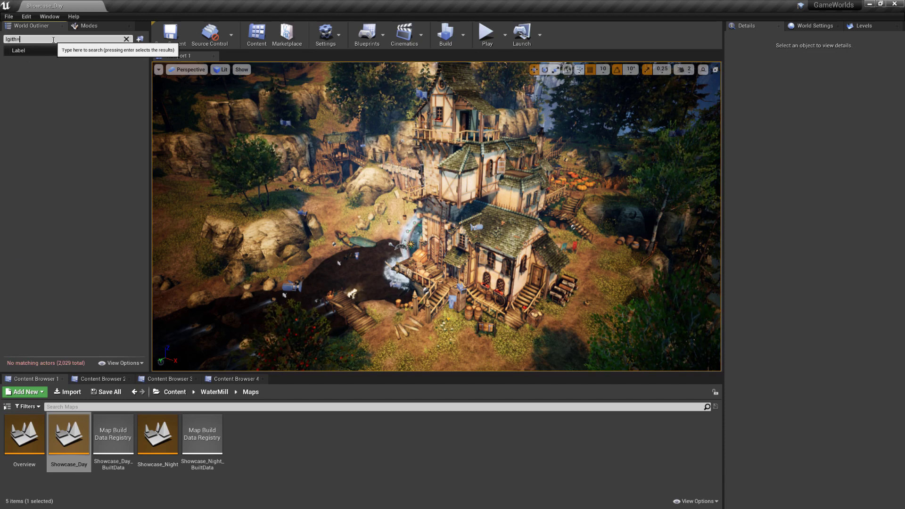
{"action": "key", "text": "BackSpace"}
{"action": "key", "text": "BackSpace"}
{"action": "key", "text": "BackSpace"}
{"action": "key", "text": "BackSpace"}
{"action": "type", "text": "ht"}
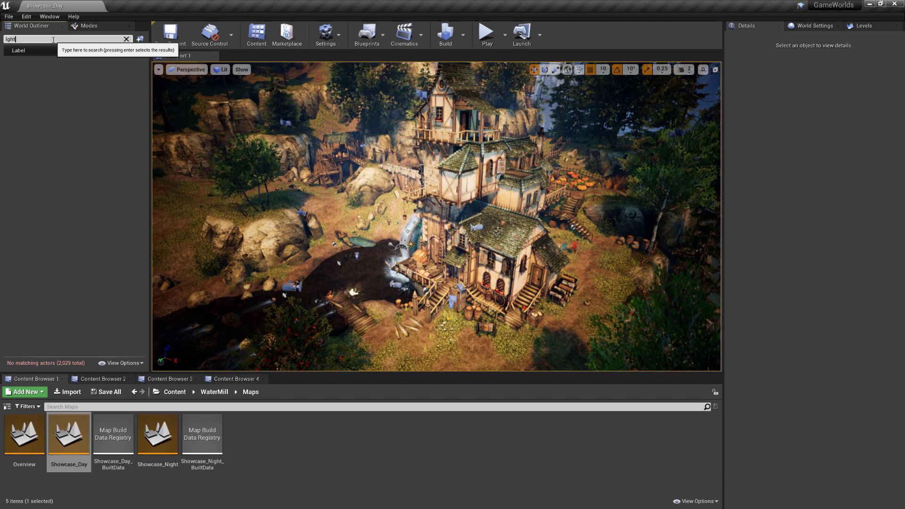
{"action": "key", "text": "BackSpace"}
{"action": "key", "text": "BackSpace"}
{"action": "key", "text": "BackSpace"}
{"action": "key", "text": "BackSpace"}
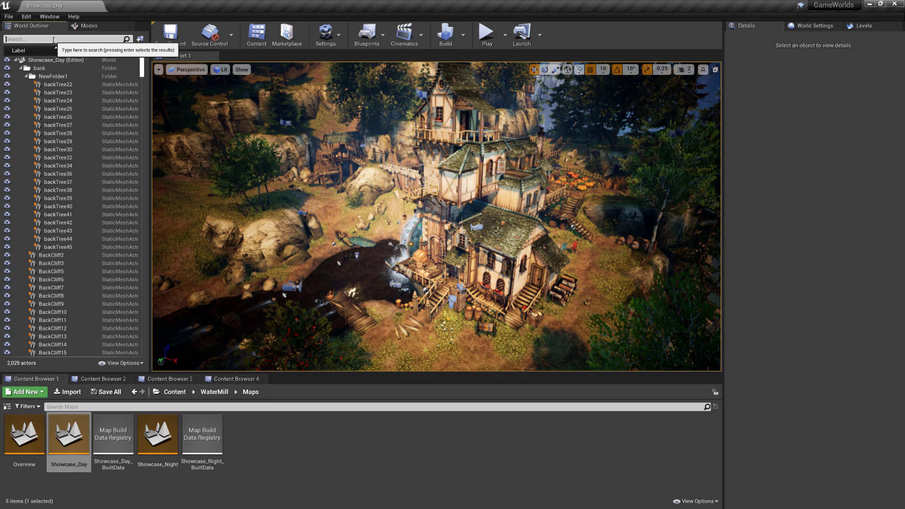
{"action": "type", "text": "light"}
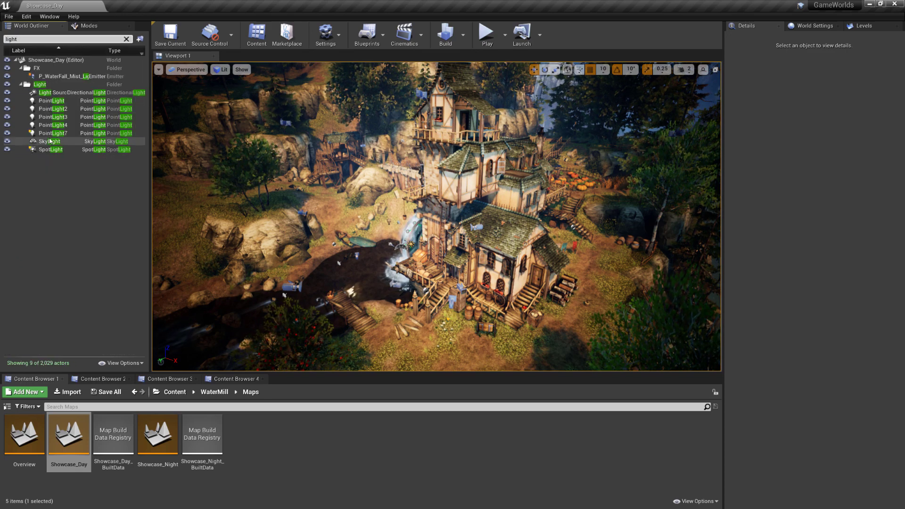
Step: Select all actors matching the light filter, from the waterfall mist emitter through the SpotLight, and delete them
{"action": "left_click", "coordinate": [51, 141]}
{"action": "left_click", "coordinate": [76, 75], "text": "shift"}
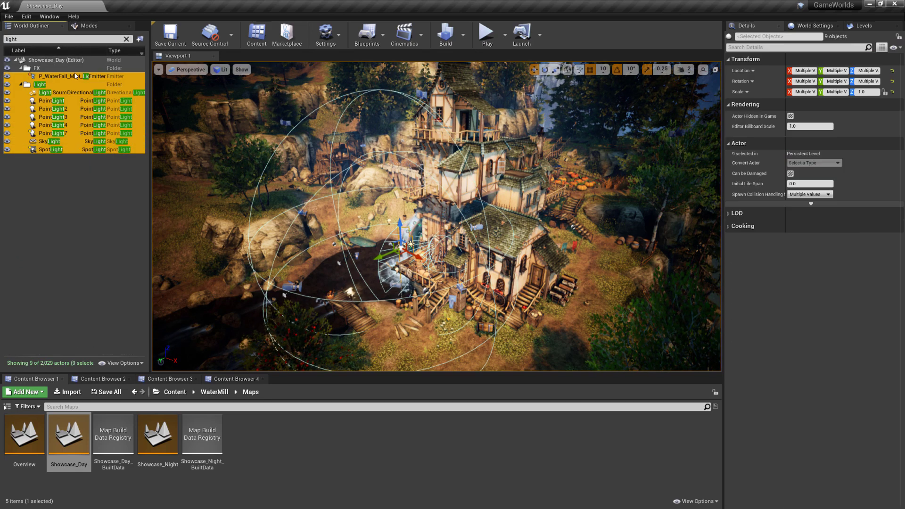
{"action": "key", "text": "Delete"}
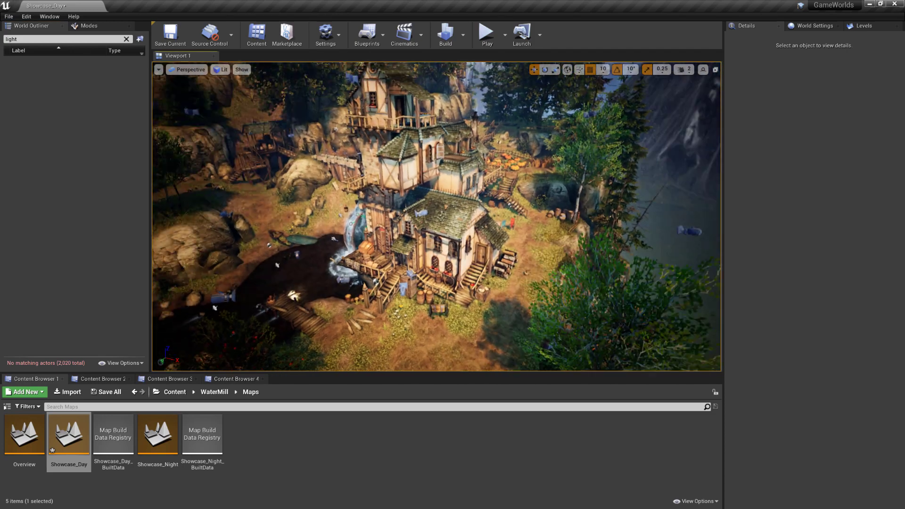
Step: Filter the level's actors by "cam" and delete every camera from Camera1 through CameraMain
{"action": "right_click_drag", "start_coordinate": [437, 216], "coordinate": [400, 206]}
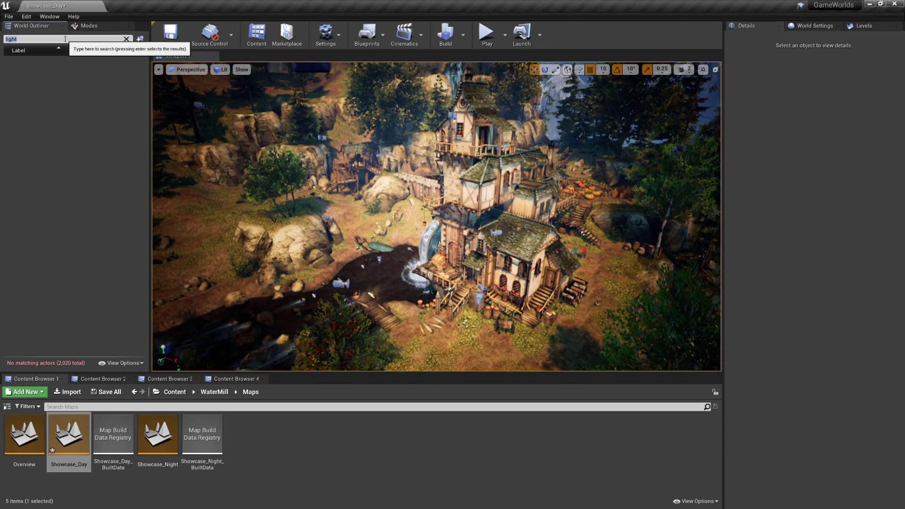
{"action": "type", "text": "cam"}
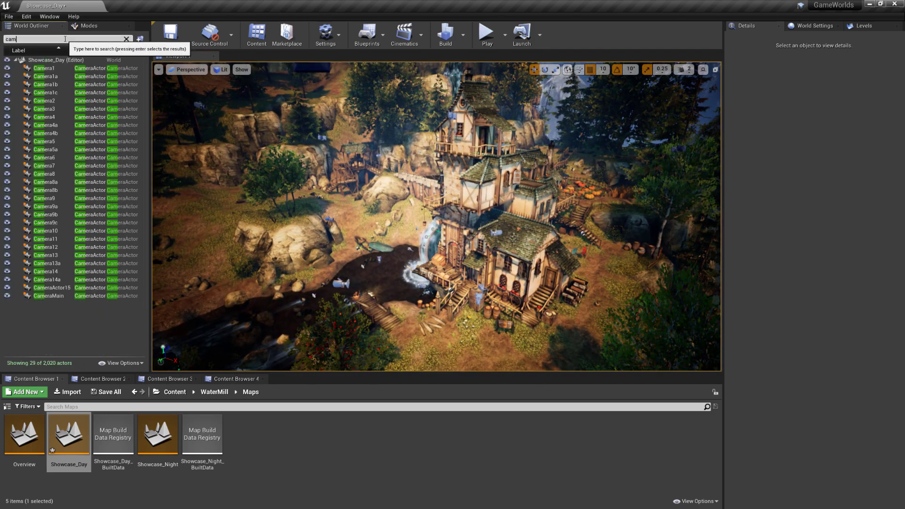
{"action": "left_click", "coordinate": [48, 69]}
{"action": "left_click", "coordinate": [59, 296], "text": "shift"}
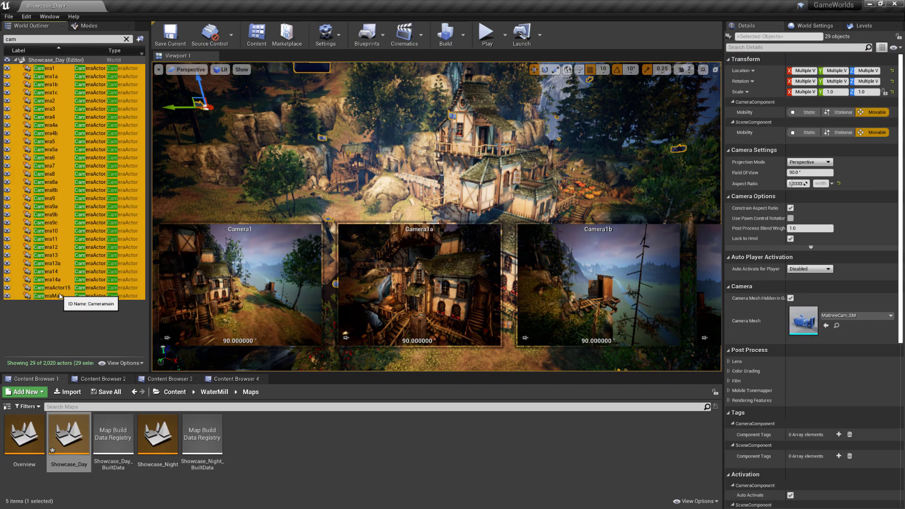
{"action": "key", "text": "Delete"}
{"action": "left_click", "coordinate": [485, 302]}
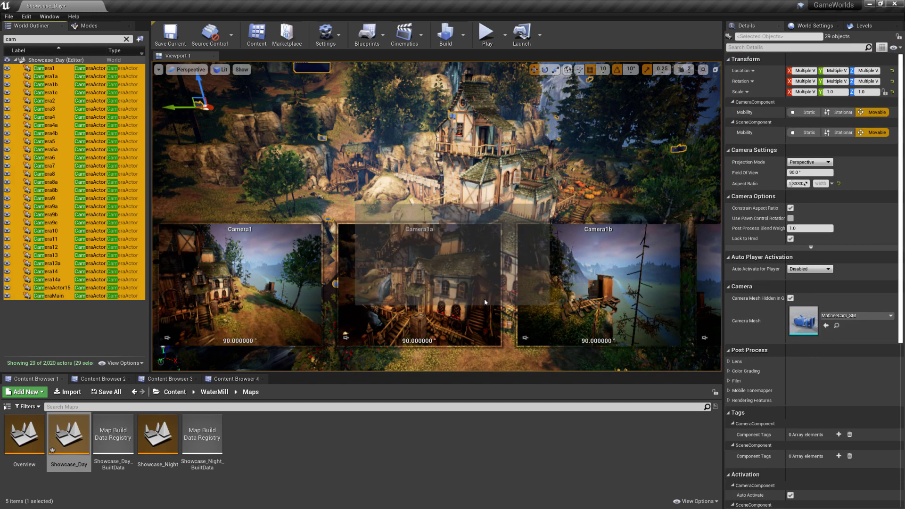
{"action": "left_click", "coordinate": [493, 298]}
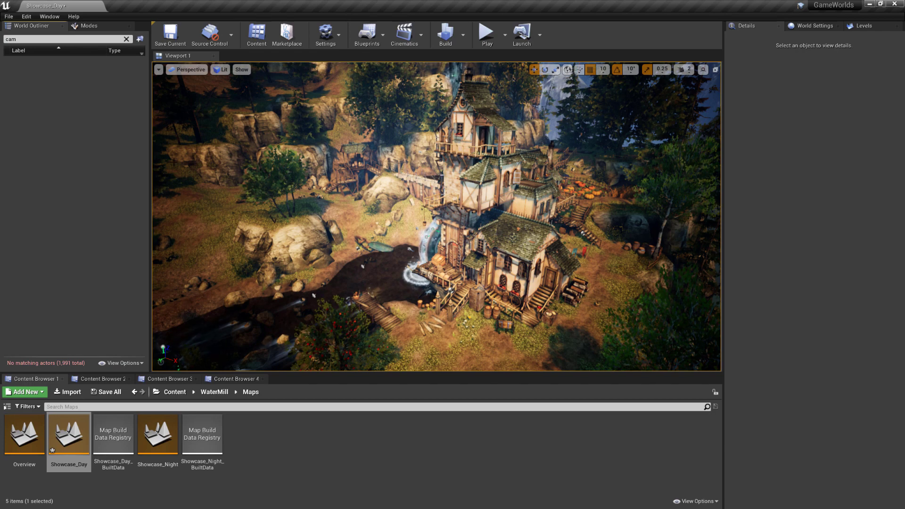
Step: Search the level's actors for "decal" and clear the search filter
{"action": "double_click", "coordinate": [49, 39]}
{"action": "type", "text": "d"}
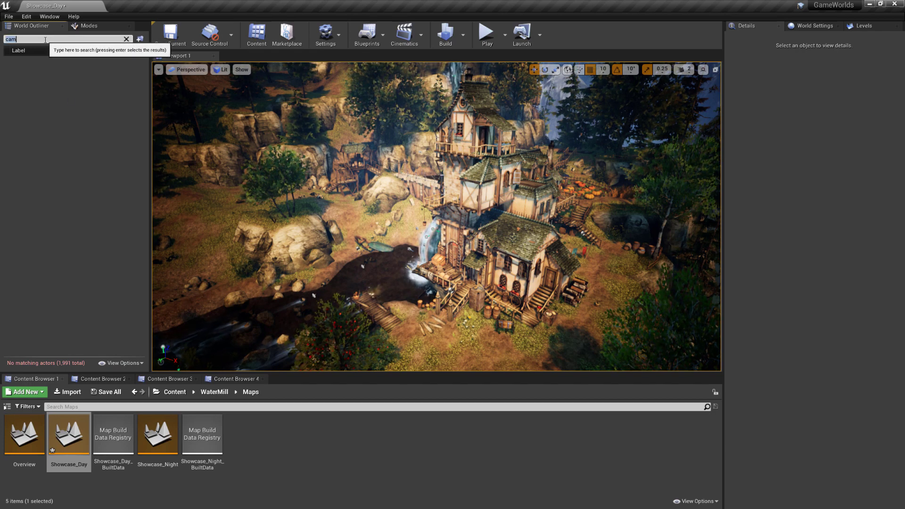
{"action": "type", "text": "ecal"}
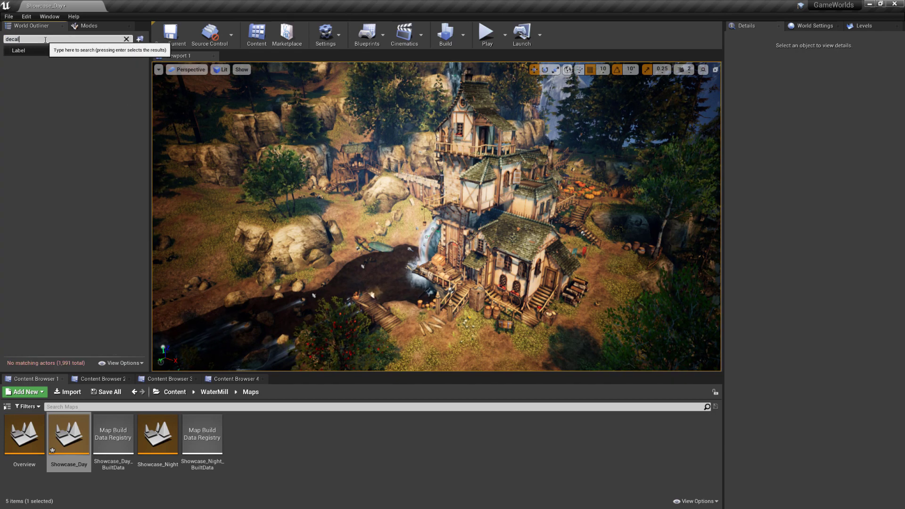
{"action": "left_click", "coordinate": [126, 40]}
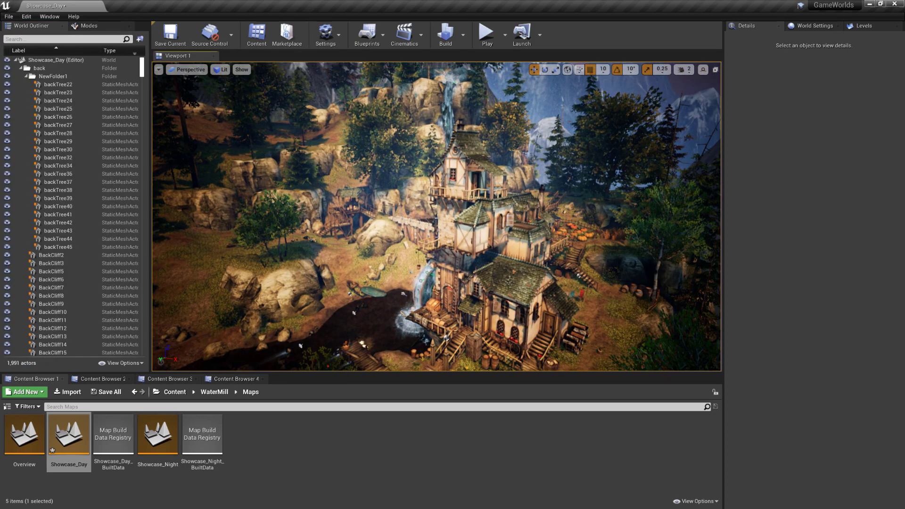
Step: Select all remaining actors in the level and export them as the FBX file Showcase_Day with the default FBX 2018 export options
{"action": "left_click", "coordinate": [57, 133]}
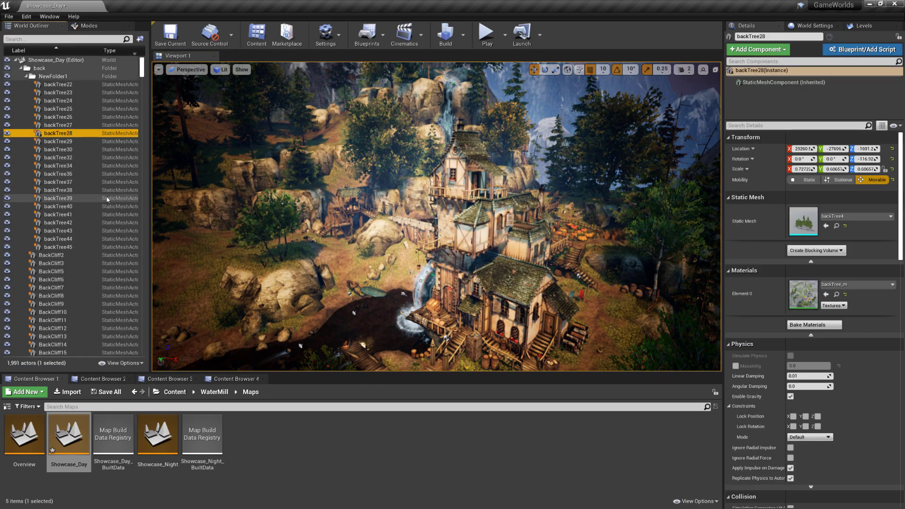
{"action": "key", "text": "ctrl+a"}
{"action": "mouse_move", "coordinate": [288, 98]}
{"action": "right_mouse_down"}
{"action": "mouse_move", "coordinate": [325, 90]}
{"action": "mouse_move", "coordinate": [282, 106]}
{"action": "mouse_move", "coordinate": [288, 97]}
{"action": "right_mouse_up"}
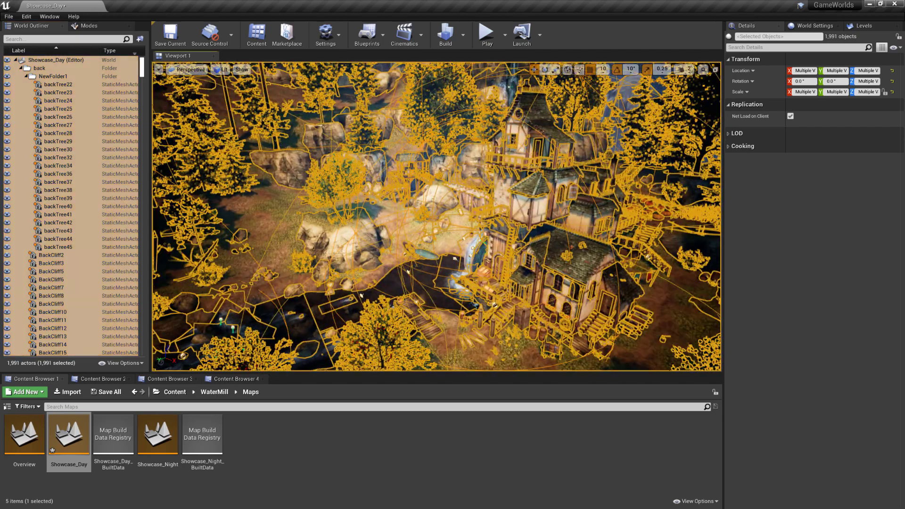
{"action": "left_click", "coordinate": [8, 17]}
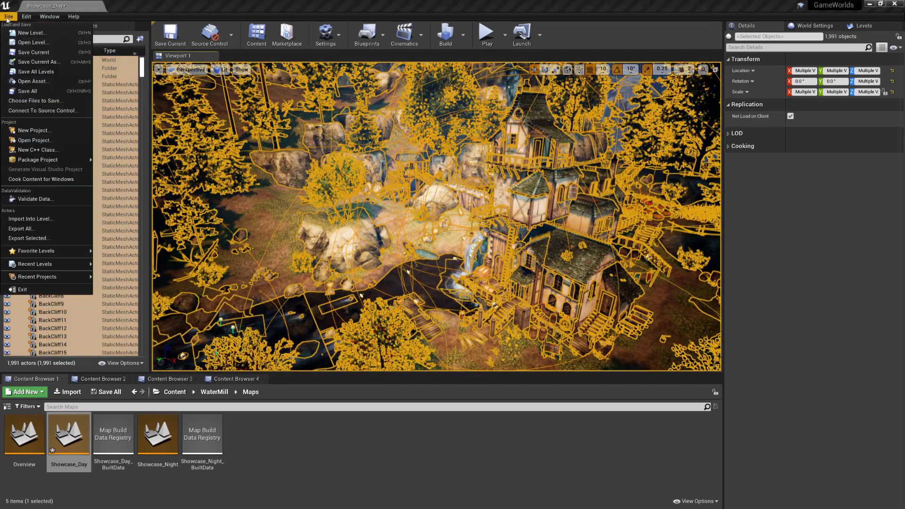
{"action": "left_click", "coordinate": [49, 239]}
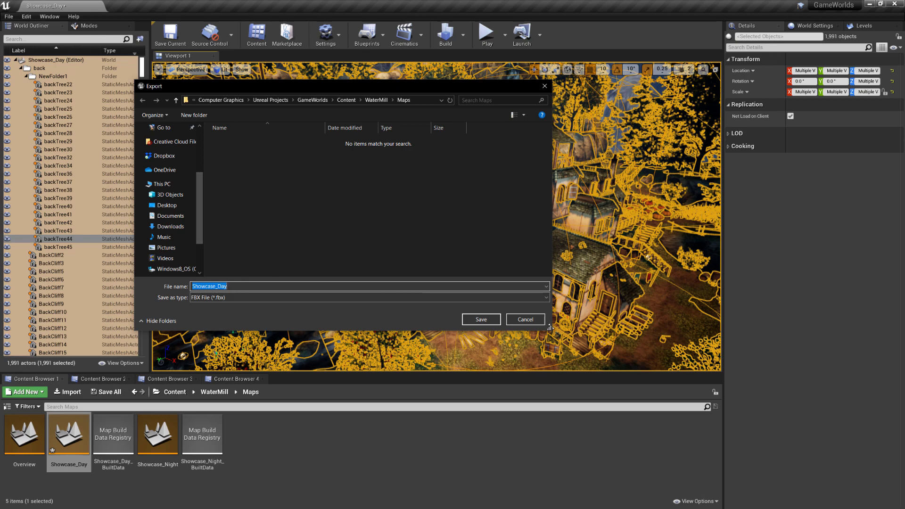
{"action": "left_click", "coordinate": [481, 320]}
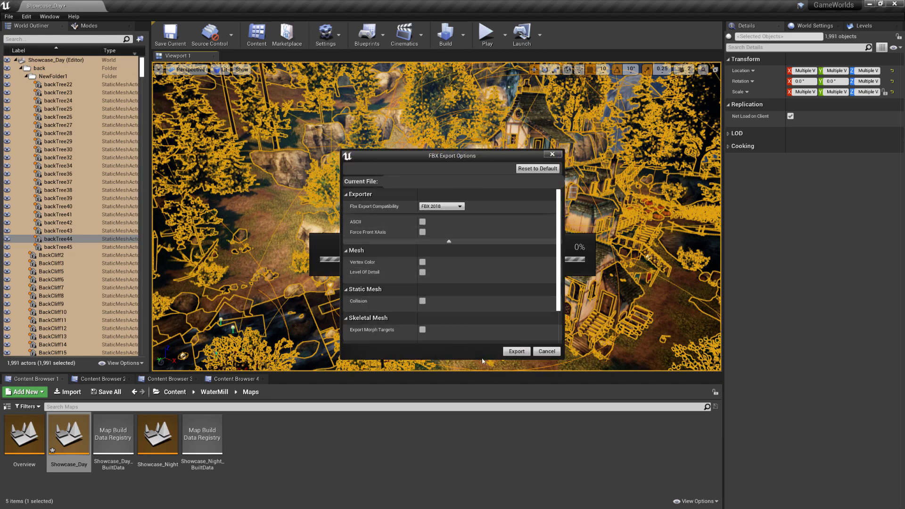
{"action": "left_click_drag", "start_coordinate": [483, 360], "coordinate": [476, 437]}
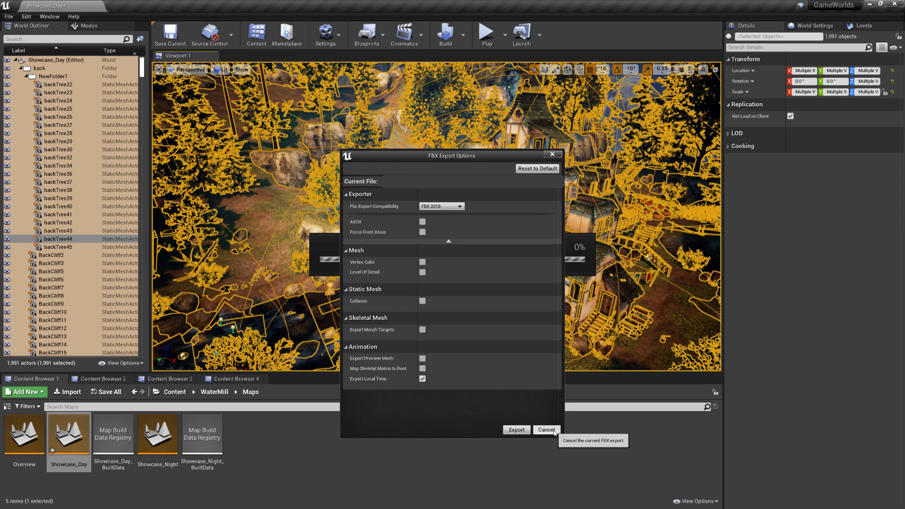
{"action": "left_click", "coordinate": [515, 430]}
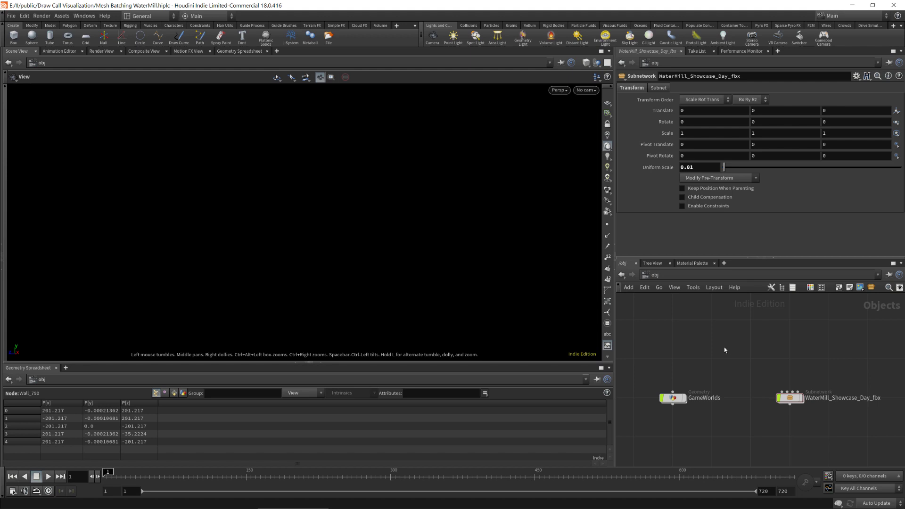
Step: In Houdini, open the Filmbox FBX import options for review and close them without importing a file
{"action": "left_click", "coordinate": [12, 15]}
{"action": "mouse_move", "coordinate": [51, 150]}
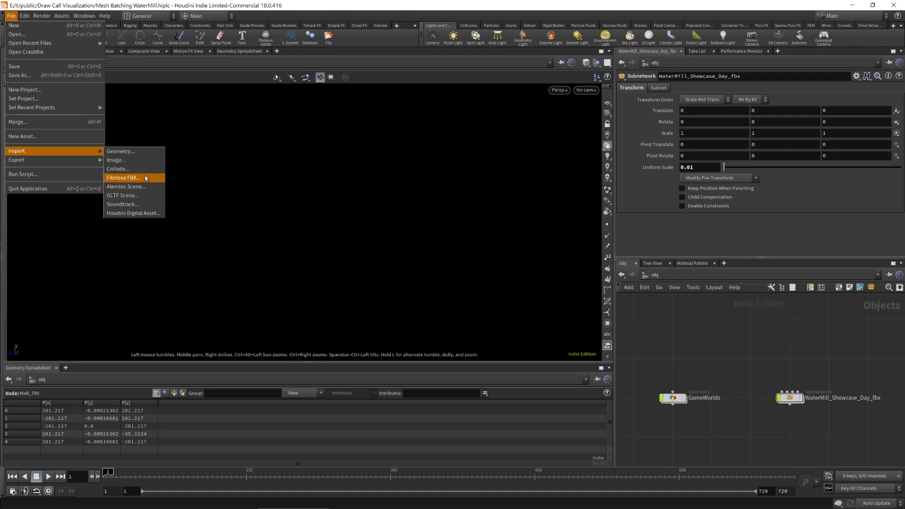
{"action": "left_click", "coordinate": [123, 178]}
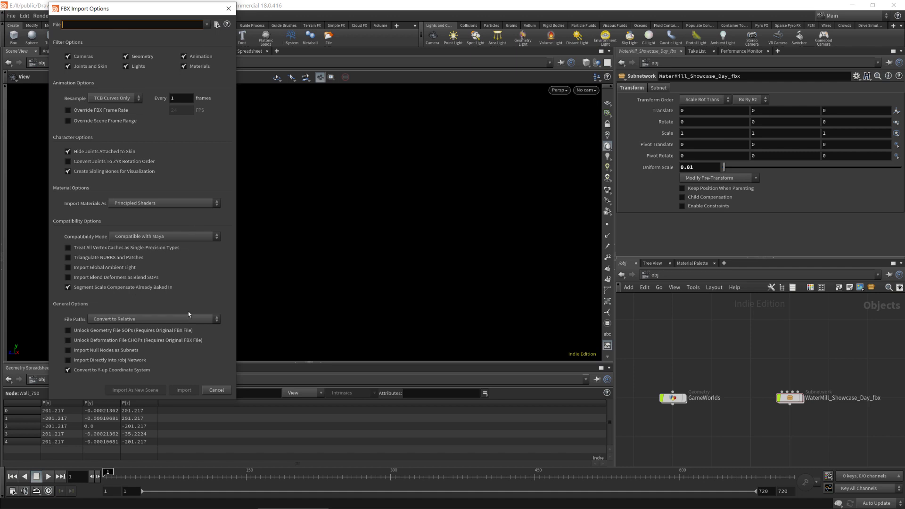
{"action": "left_click", "coordinate": [217, 391]}
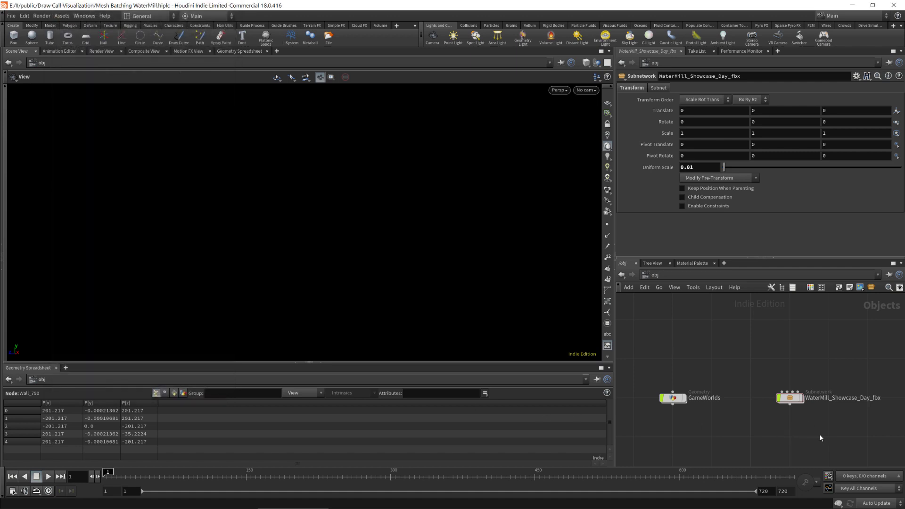
Step: Look inside the WaterMill_Showcase_Day_fbx subnetwork at its imported geometry nodes and return to the obj level
{"action": "left_click", "coordinate": [790, 397]}
{"action": "middle_click_drag", "start_coordinate": [824, 432], "coordinate": [752, 429]}
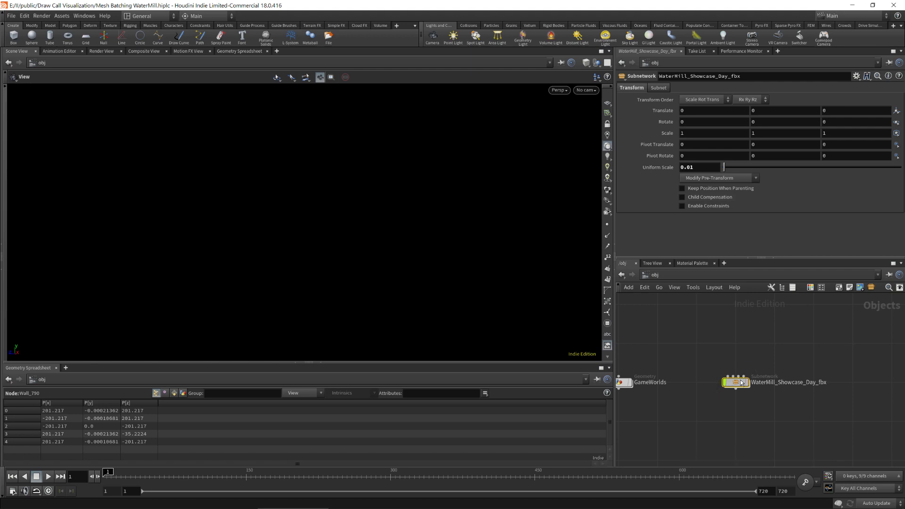
{"action": "key", "text": "i"}
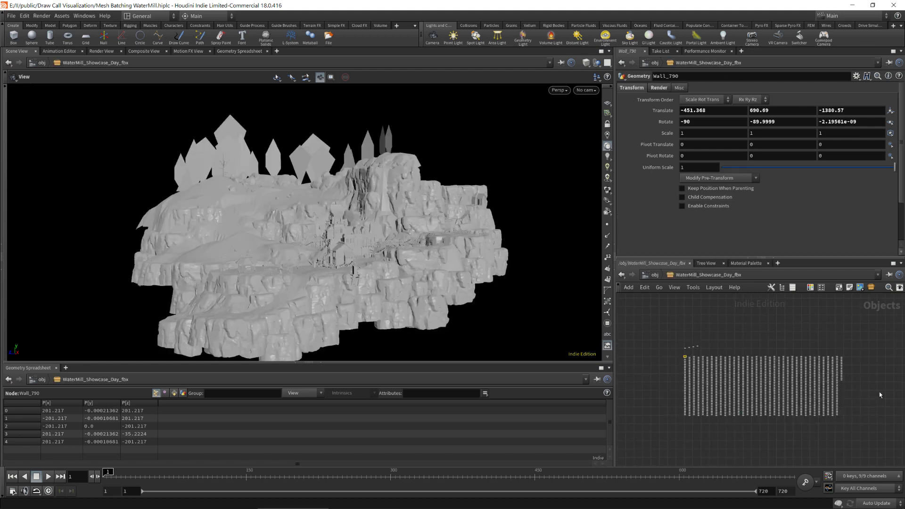
{"action": "left_click", "coordinate": [855, 336]}
{"action": "key", "text": "u"}
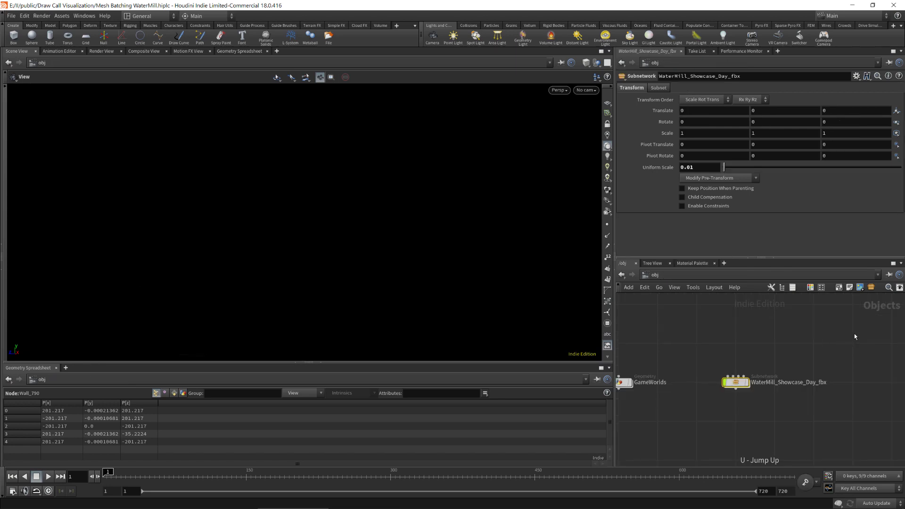
{"action": "scroll", "coordinate": [854, 333], "scroll_direction": "down", "scroll_amount": 1}
{"action": "mouse_move", "coordinate": [753, 327]}
{"action": "middle_mouse_down"}
{"action": "mouse_move", "coordinate": [781, 334]}
{"action": "mouse_move", "coordinate": [765, 333]}
{"action": "middle_mouse_up"}
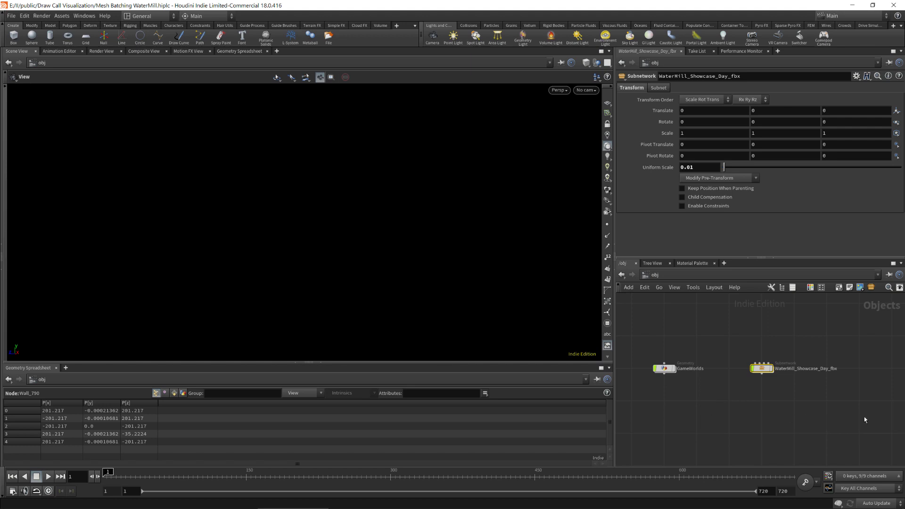
{"action": "left_click_drag", "start_coordinate": [863, 416], "coordinate": [647, 332]}
{"action": "middle_click_drag", "start_coordinate": [647, 333], "coordinate": [664, 349]}
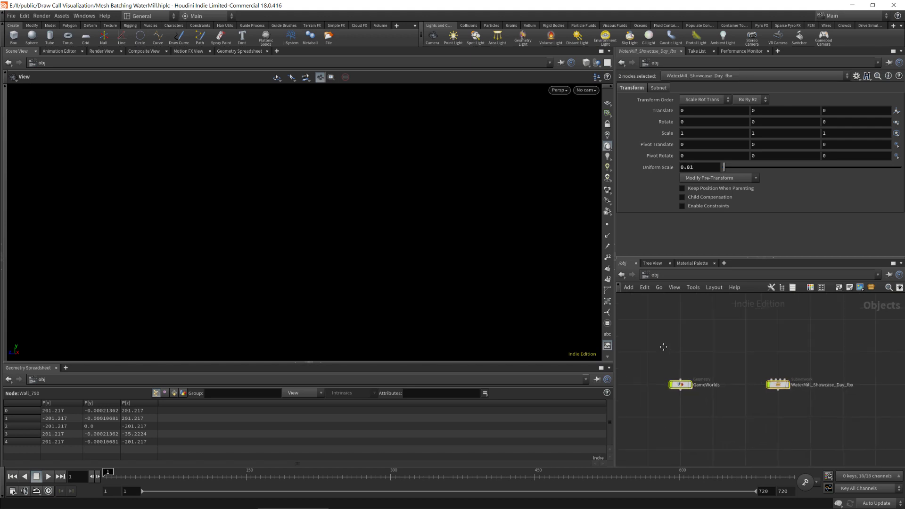
{"action": "left_click", "coordinate": [688, 422]}
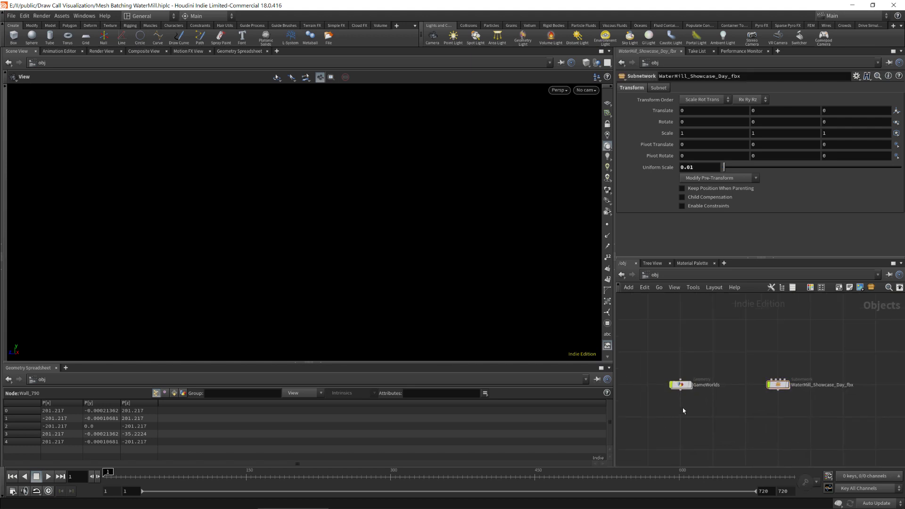
{"action": "scroll", "coordinate": [680, 404], "scroll_direction": "up", "scroll_amount": 2}
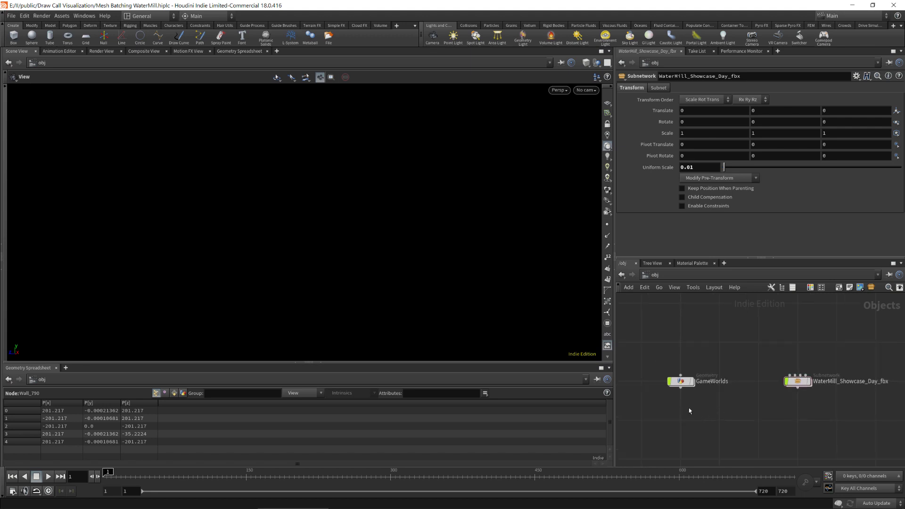
Step: Inside GameWorlds, point the LevelGeo Object Merge at everything in the imported level, using /obj/WaterMill_Showcase_Day_fbx/* as Object 1
{"action": "double_click", "coordinate": [681, 381]}
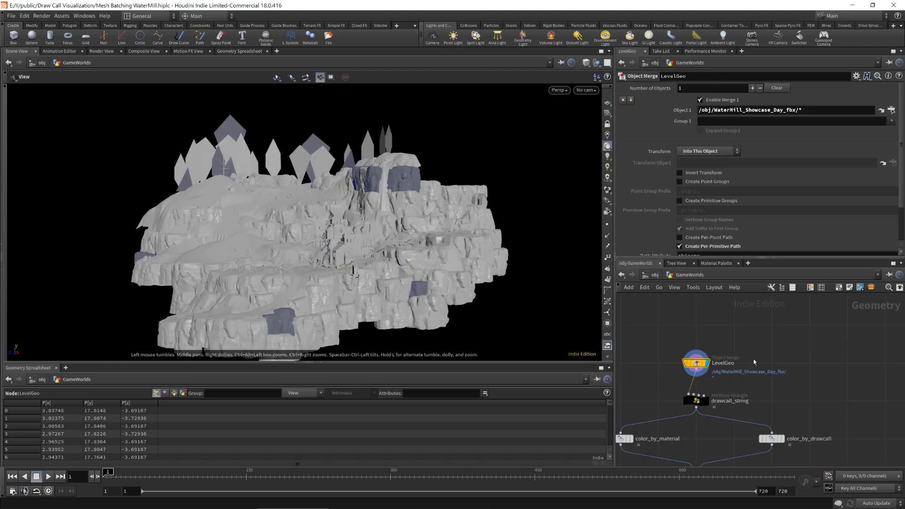
{"action": "middle_click_drag", "start_coordinate": [753, 358], "coordinate": [780, 381]}
{"action": "middle_click_drag", "start_coordinate": [700, 371], "coordinate": [690, 329]}
{"action": "left_click_drag", "start_coordinate": [663, 320], "coordinate": [765, 367]}
{"action": "left_click", "coordinate": [891, 110]}
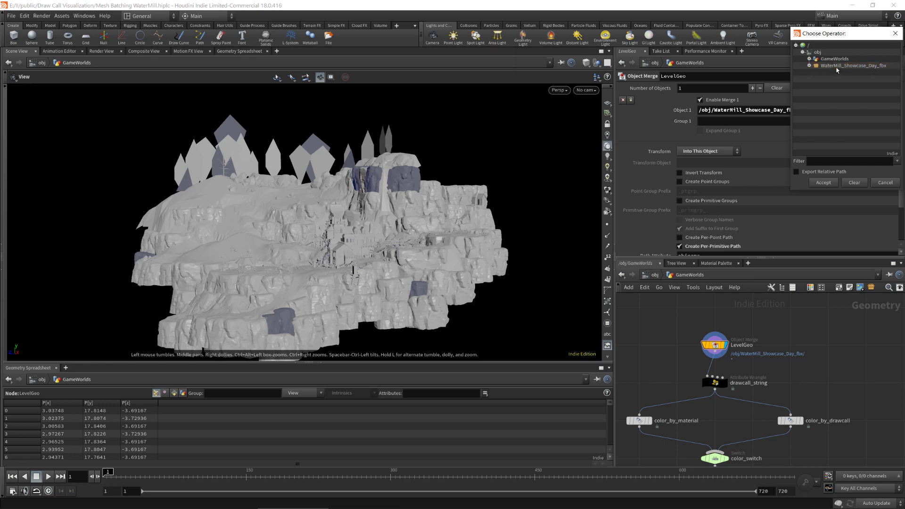
{"action": "left_click", "coordinate": [824, 182]}
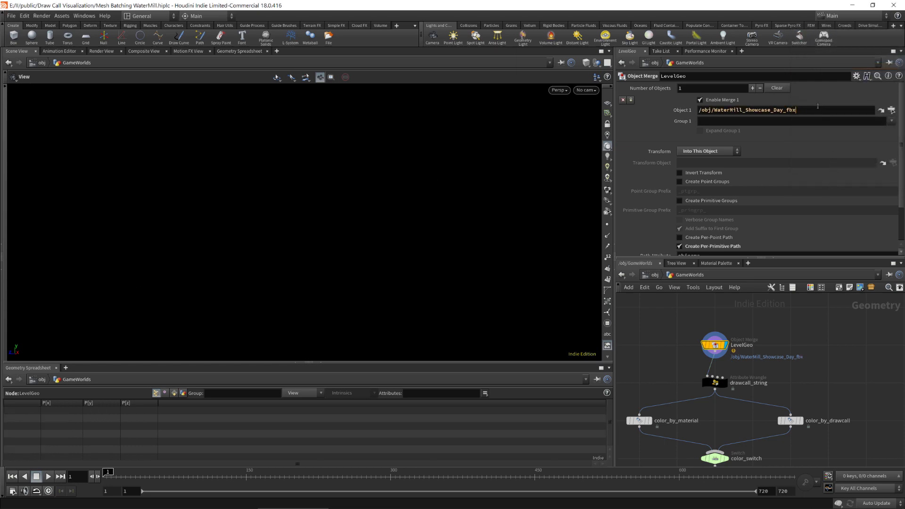
{"action": "left_click", "coordinate": [817, 108]}
{"action": "type", "text": "/*"}
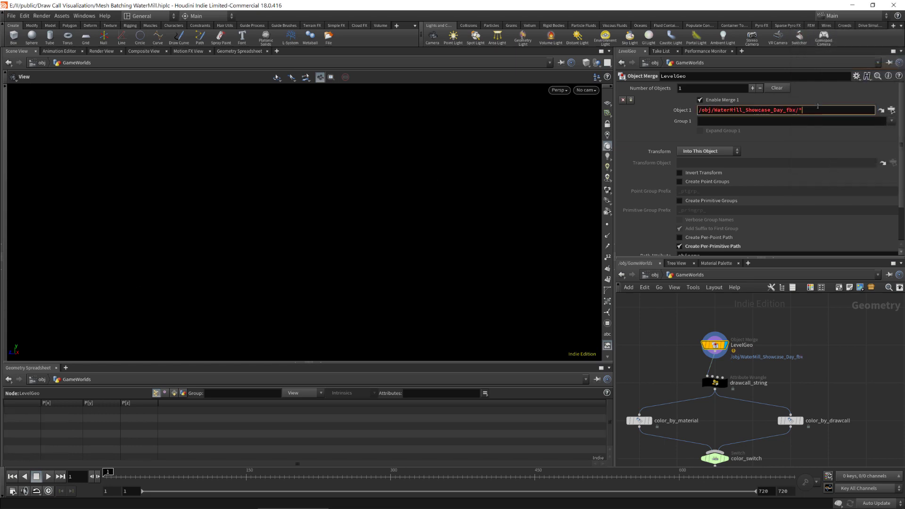
{"action": "key", "text": "Return"}
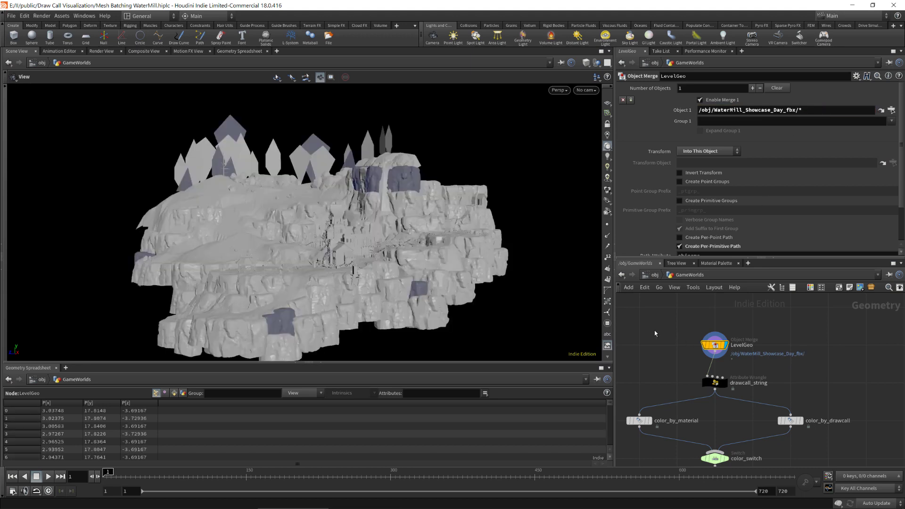
Step: Show LevelGeo's primitive attributes in the spreadsheet without group attributes, widen the objname column and examine the object and material paths
{"action": "left_click", "coordinate": [174, 393]}
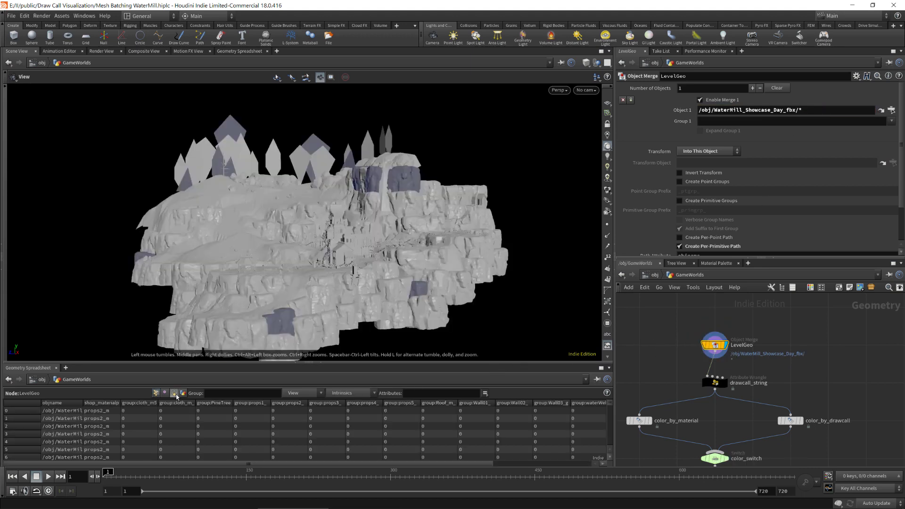
{"action": "left_click", "coordinate": [311, 394]}
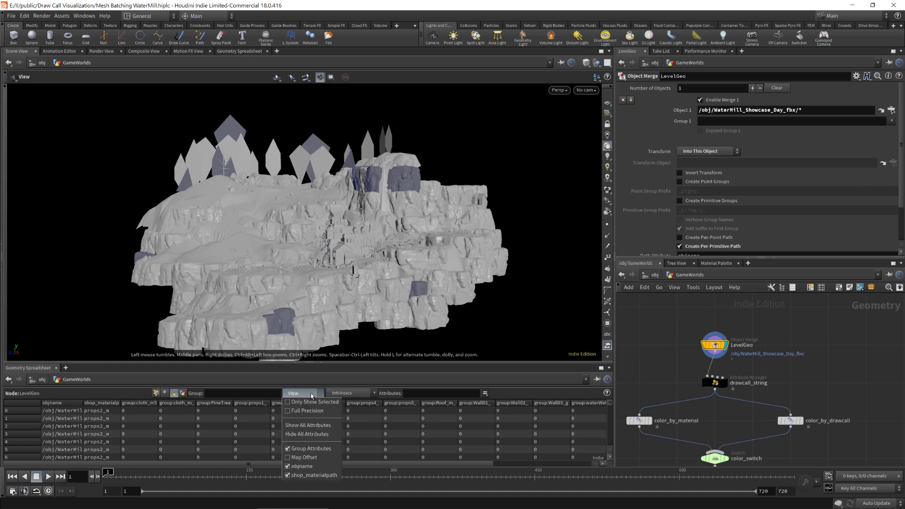
{"action": "left_click", "coordinate": [318, 449]}
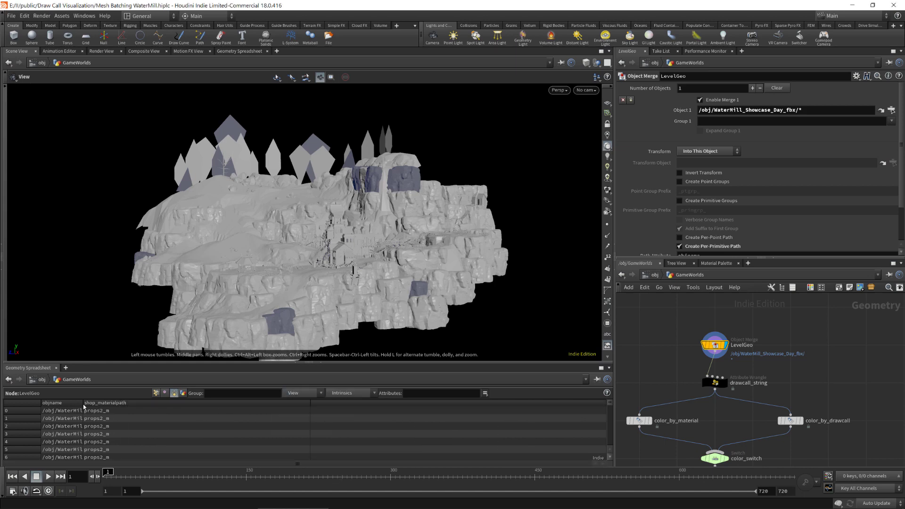
{"action": "left_click_drag", "start_coordinate": [83, 404], "coordinate": [304, 411]}
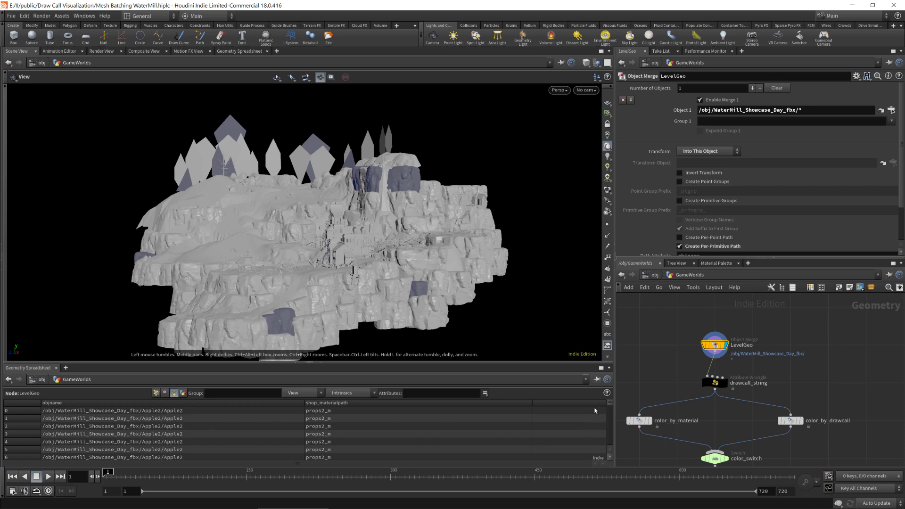
{"action": "mouse_move", "coordinate": [611, 404]}
{"action": "left_mouse_down"}
{"action": "mouse_move", "coordinate": [610, 444]}
{"action": "mouse_move", "coordinate": [608, 412]}
{"action": "left_mouse_up"}
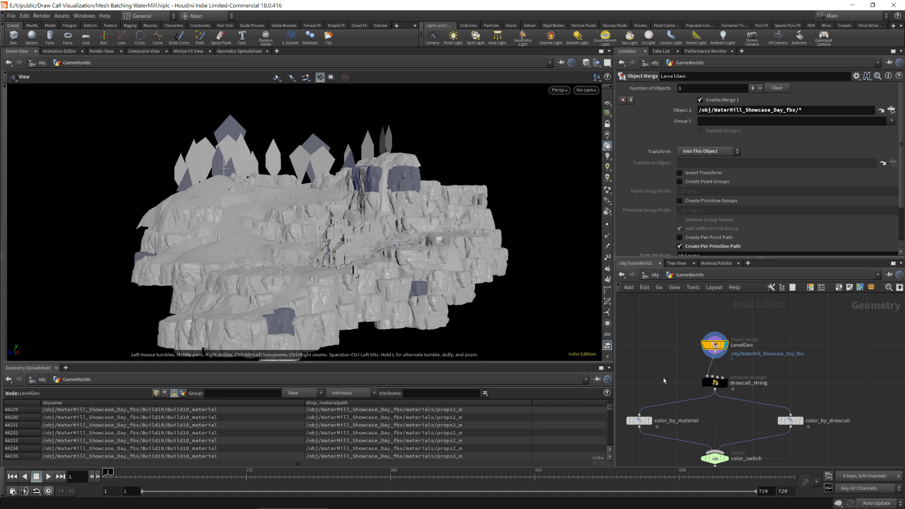
Step: Examine the drawcall_string wrangle's VEX code and the drawcall and material attributes it creates
{"action": "left_click", "coordinate": [715, 383]}
{"action": "middle_click_drag", "start_coordinate": [725, 418], "coordinate": [728, 408]}
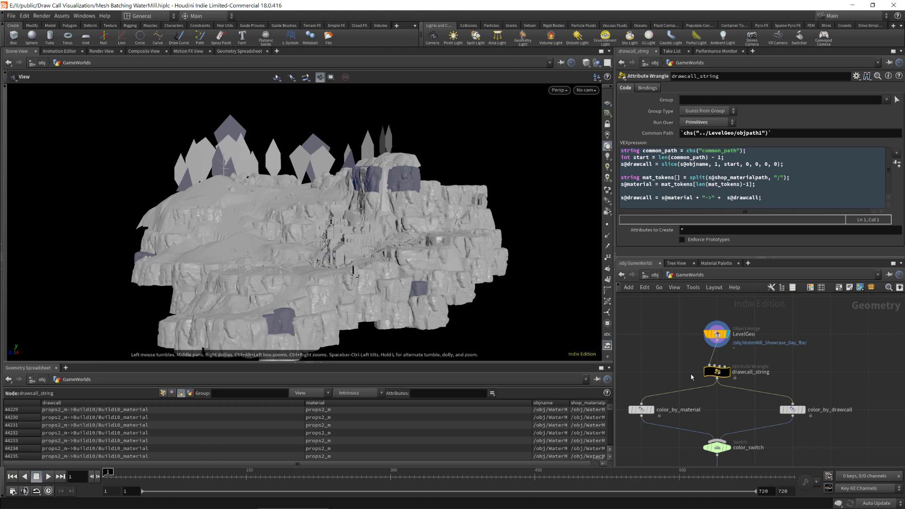
{"action": "middle_click_drag", "start_coordinate": [726, 399], "coordinate": [733, 376]}
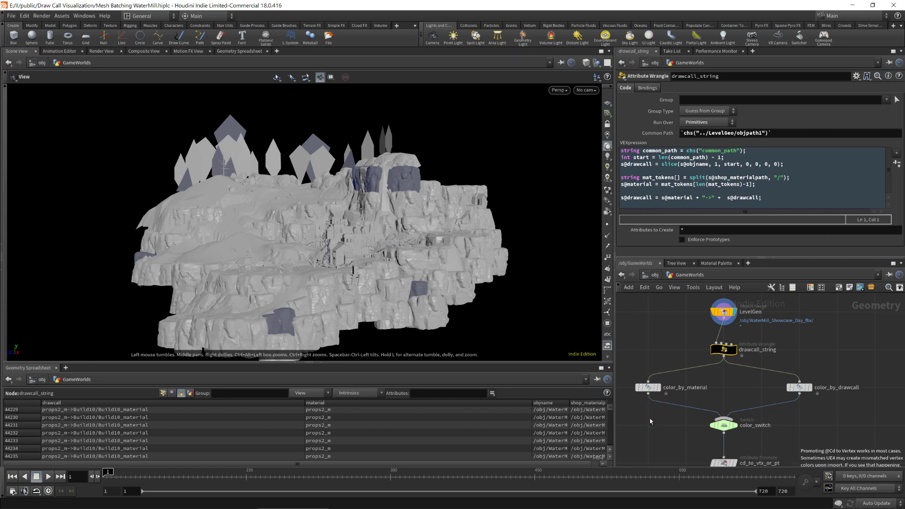
Step: Display the color_by_material node and examine the level colored by its material attribute
{"action": "left_click", "coordinate": [656, 388]}
{"action": "left_click", "coordinate": [658, 388]}
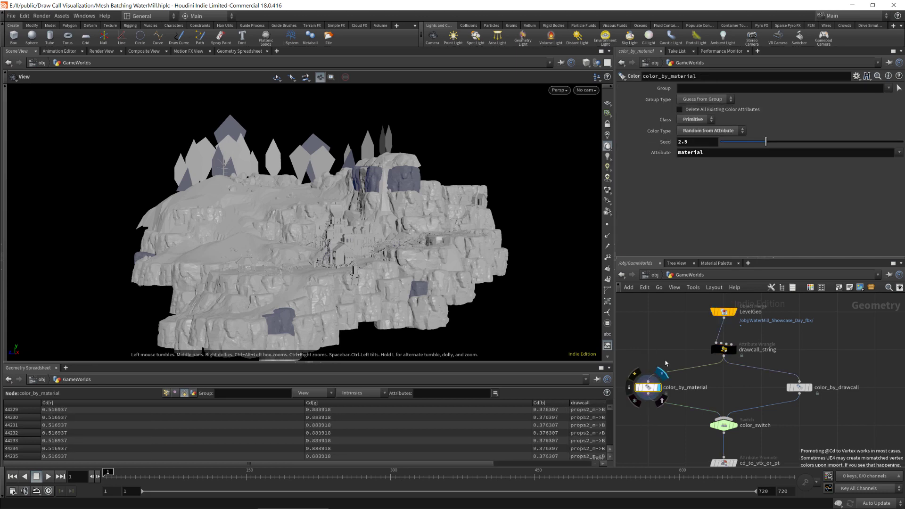
{"action": "left_click_drag", "start_coordinate": [468, 270], "coordinate": [447, 290]}
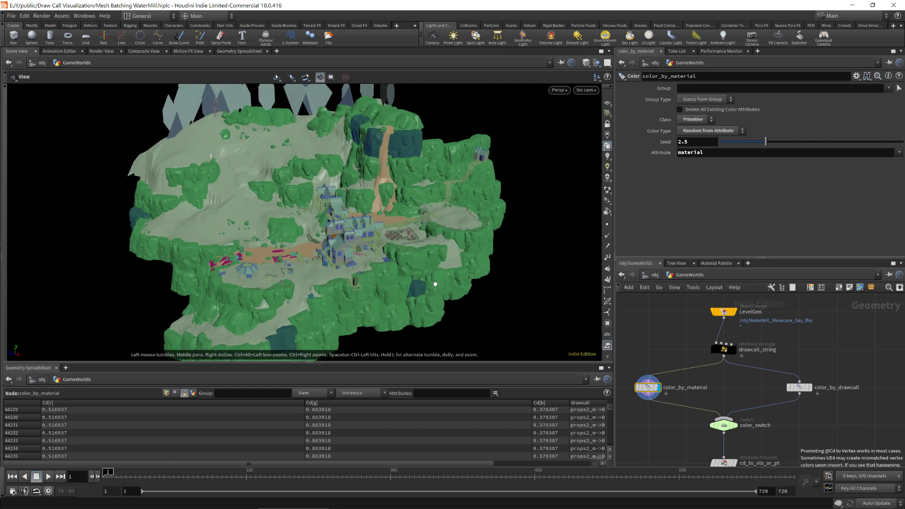
Step: Display the color_by_drawcall node and examine the draw call colors around the mill buildings up close
{"action": "left_click", "coordinate": [807, 387]}
{"action": "left_click_drag", "start_coordinate": [853, 366], "coordinate": [777, 405]}
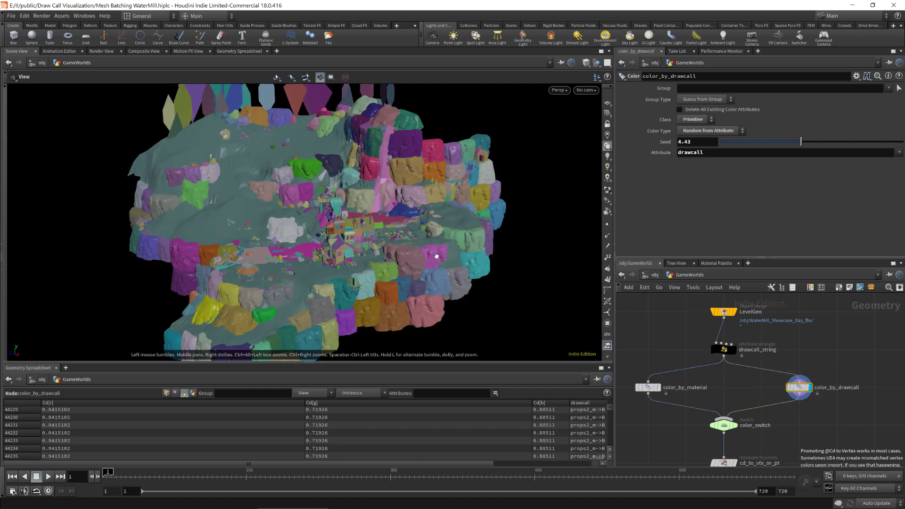
{"action": "middle_click_drag", "start_coordinate": [391, 235], "coordinate": [374, 287]}
{"action": "right_click_drag", "start_coordinate": [353, 300], "coordinate": [483, 284]}
{"action": "middle_click_drag", "start_coordinate": [379, 325], "coordinate": [390, 261]}
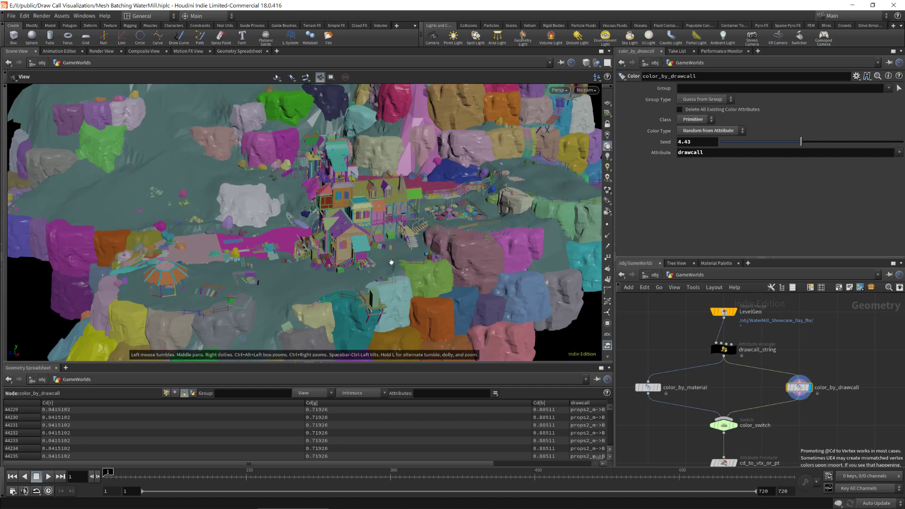
{"action": "right_click_drag", "start_coordinate": [390, 261], "coordinate": [420, 255]}
Step: Review the cd_to_vtx_or_pt Attribute Promote node's settings and its note about promoting Cd to vertex or point
{"action": "scroll", "coordinate": [764, 348], "scroll_direction": "down", "scroll_amount": 2}
{"action": "scroll", "coordinate": [765, 346], "scroll_direction": "down", "scroll_amount": 2}
{"action": "middle_click_drag", "start_coordinate": [761, 408], "coordinate": [751, 353]}
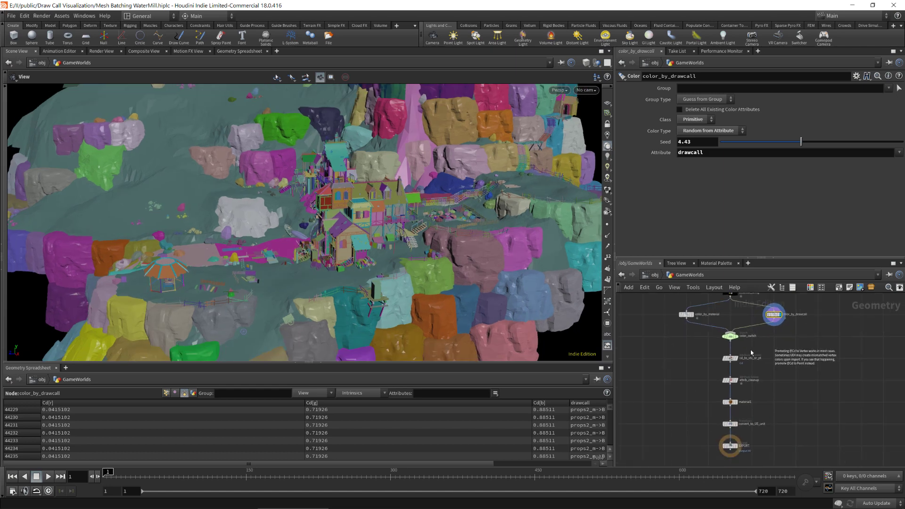
{"action": "scroll", "coordinate": [738, 354], "scroll_direction": "up", "scroll_amount": 5}
{"action": "left_click_drag", "start_coordinate": [666, 346], "coordinate": [764, 384]}
{"action": "middle_click_drag", "start_coordinate": [663, 362], "coordinate": [621, 382]}
{"action": "scroll", "coordinate": [638, 361], "scroll_direction": "down", "scroll_amount": 2}
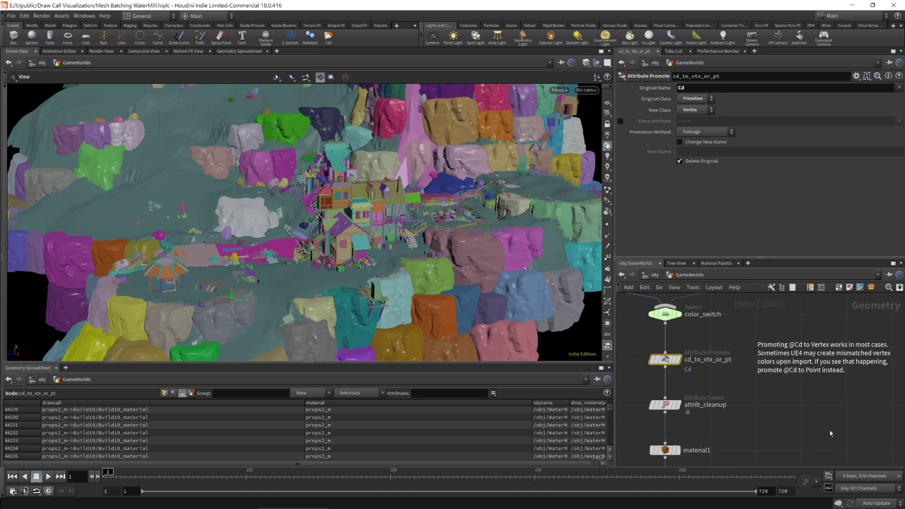
{"action": "middle_click_drag", "start_coordinate": [830, 429], "coordinate": [796, 429]}
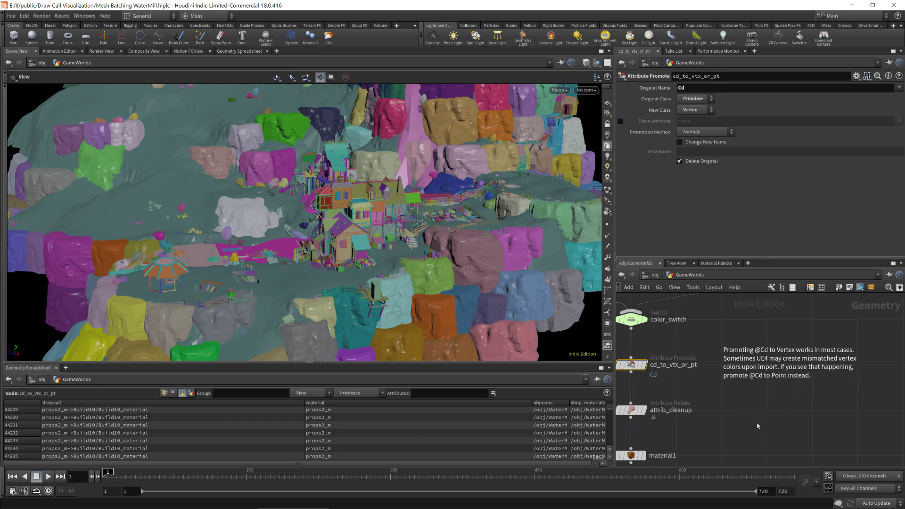
{"action": "middle_click_drag", "start_coordinate": [745, 426], "coordinate": [761, 417]}
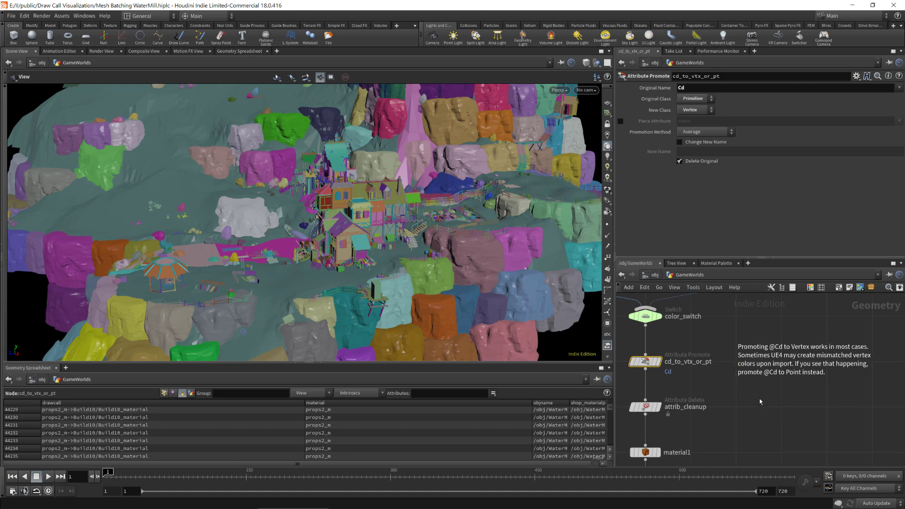
{"action": "middle_click_drag", "start_coordinate": [753, 414], "coordinate": [797, 415]}
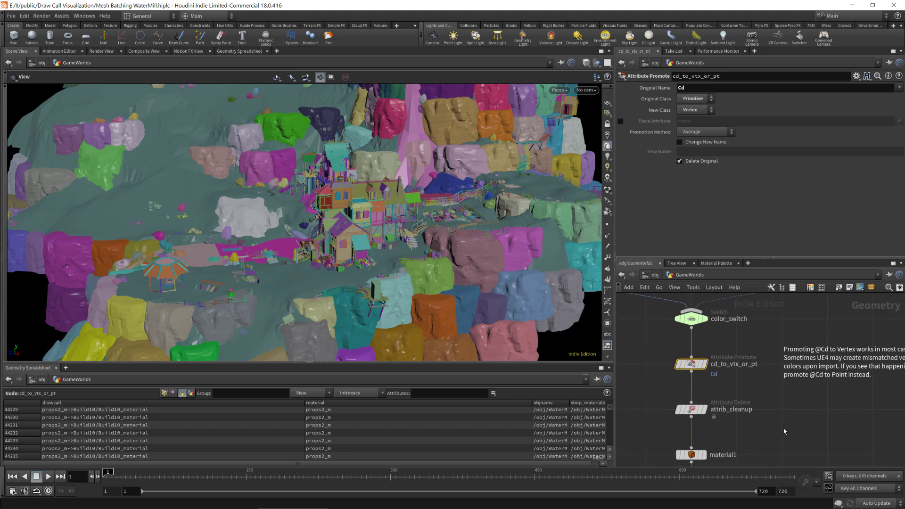
Step: Review the settings of attrib_cleanup and material1, and check the assigned principled shader in the material palette
{"action": "left_click", "coordinate": [691, 409]}
{"action": "middle_click_drag", "start_coordinate": [666, 430], "coordinate": [669, 380]}
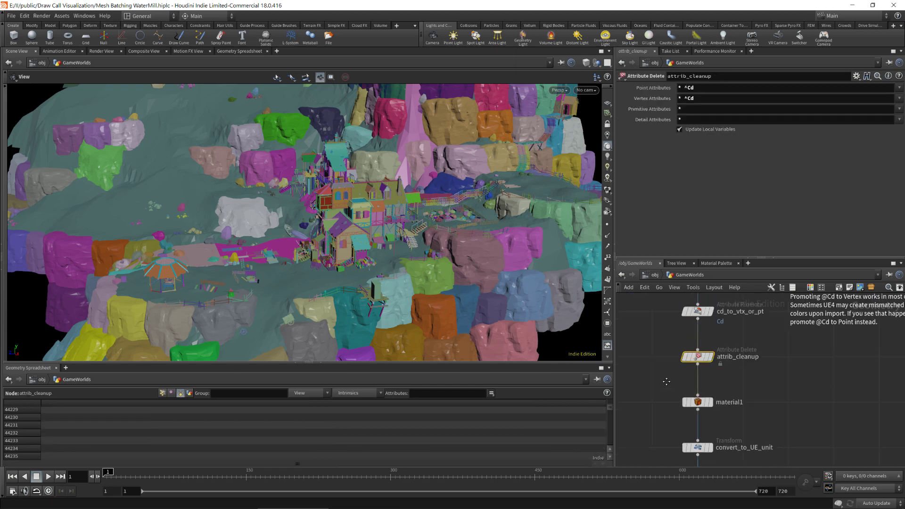
{"action": "left_click", "coordinate": [696, 402]}
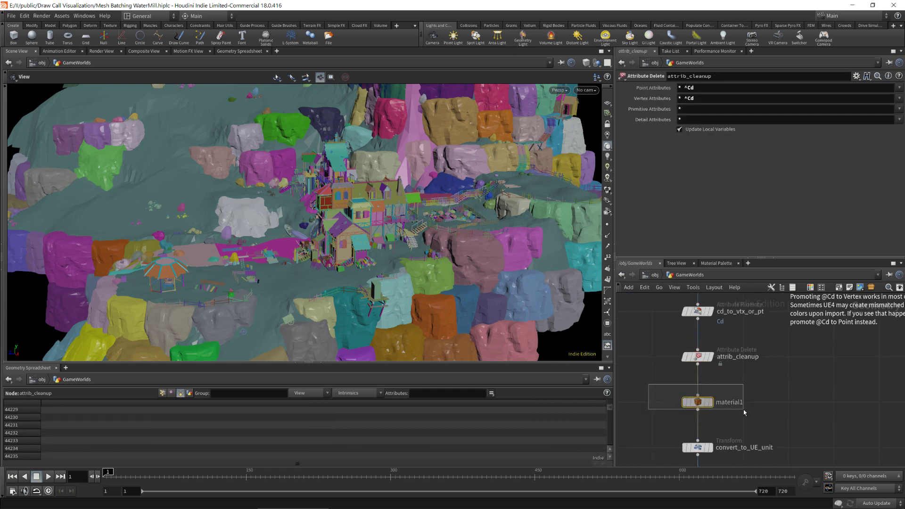
{"action": "middle_click_drag", "start_coordinate": [797, 426], "coordinate": [806, 396]}
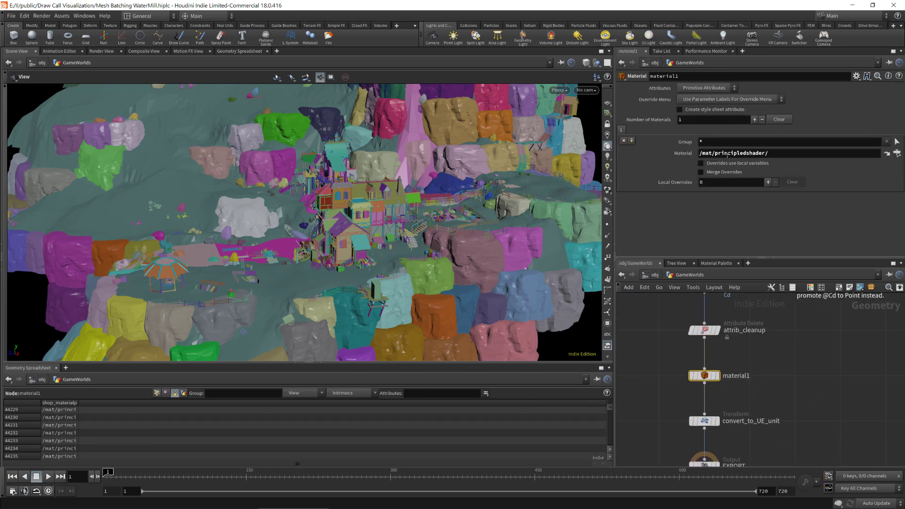
{"action": "left_click", "coordinate": [716, 263]}
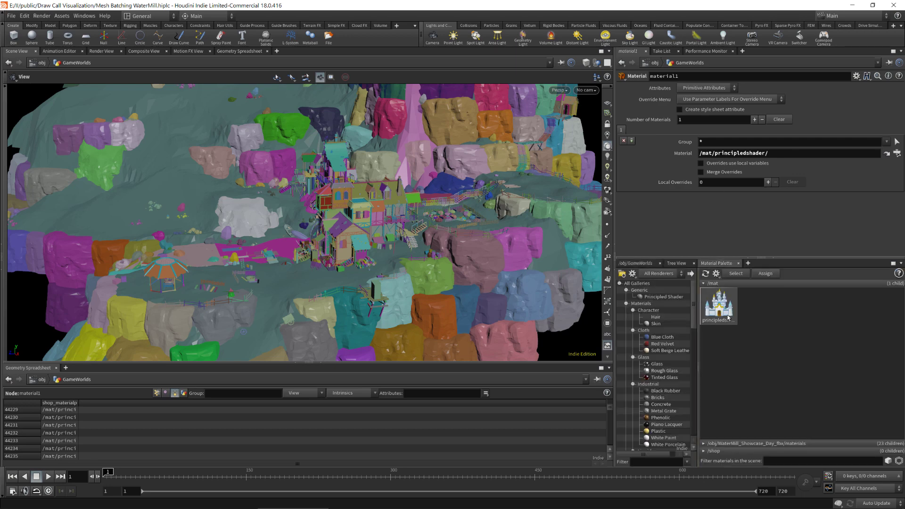
{"action": "left_click", "coordinate": [637, 263]}
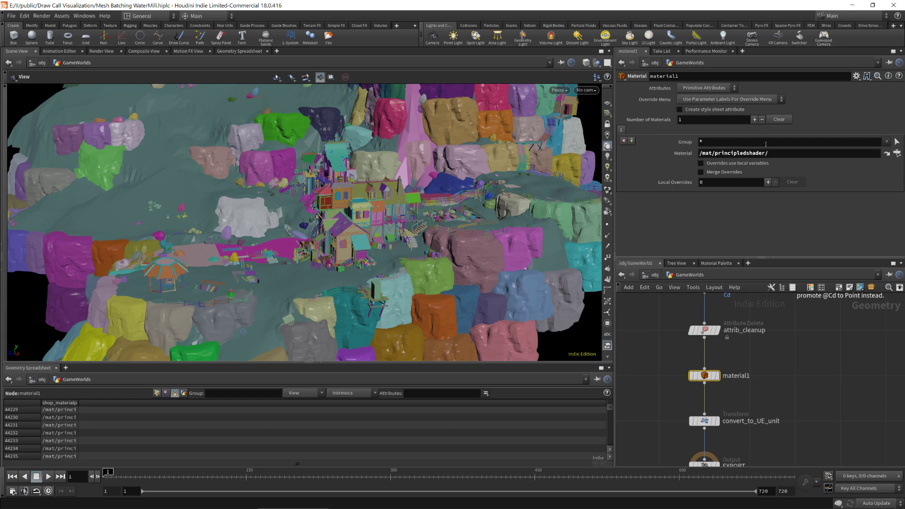
Step: Review the convert_to_UE_unit transform's scale settings and return to the obj level
{"action": "middle_click_drag", "start_coordinate": [673, 435], "coordinate": [664, 386]}
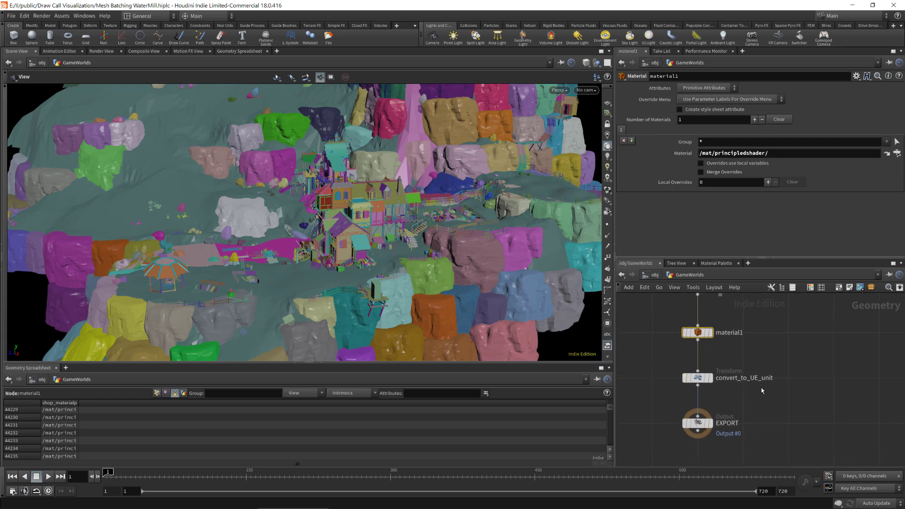
{"action": "left_click", "coordinate": [697, 377]}
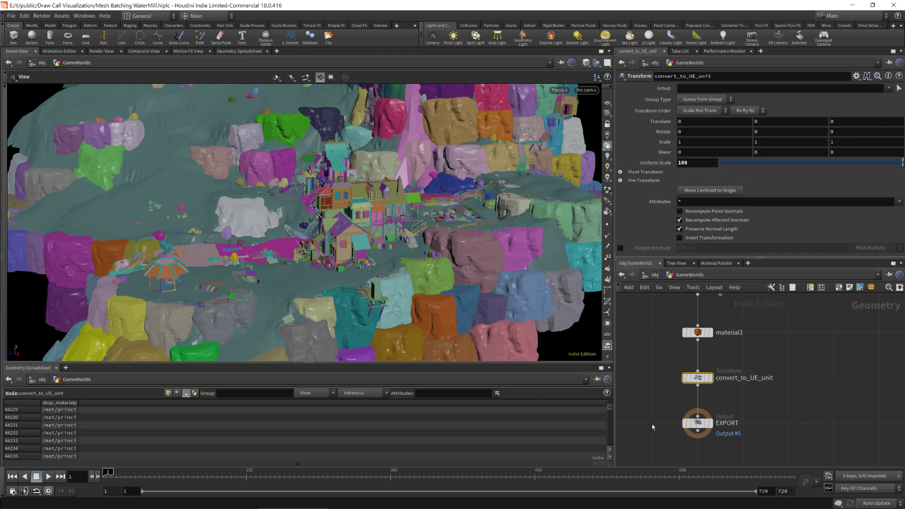
{"action": "left_click", "coordinate": [662, 408]}
{"action": "key", "text": "u"}
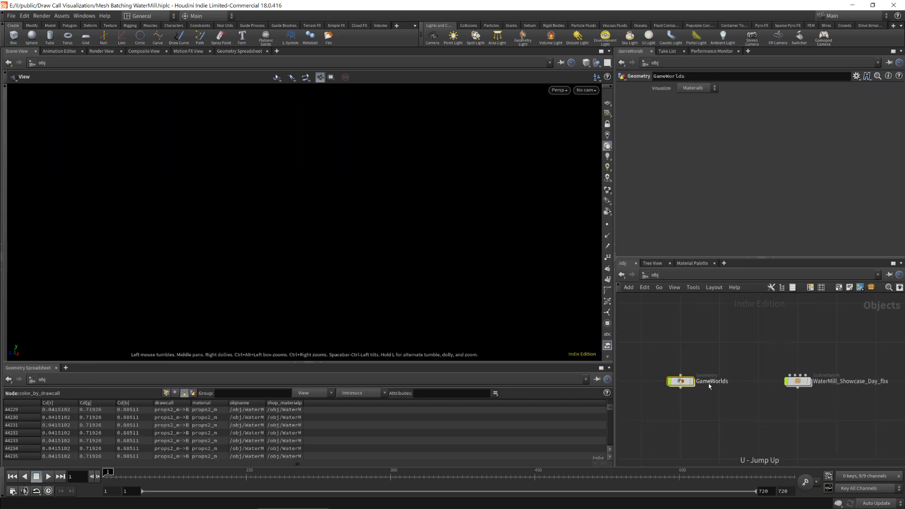
Step: Turn on the display of the GameWorlds object and frame the whole level in the viewport
{"action": "left_click", "coordinate": [691, 382]}
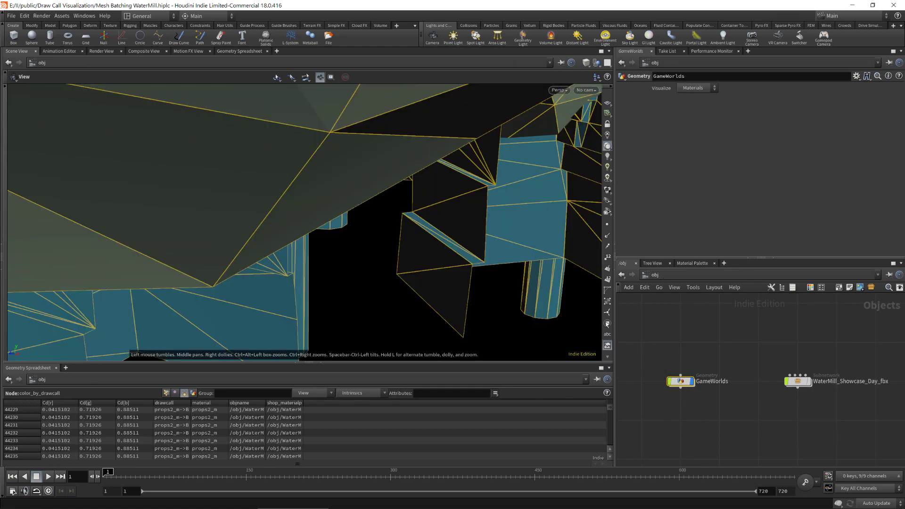
{"action": "key", "text": "h"}
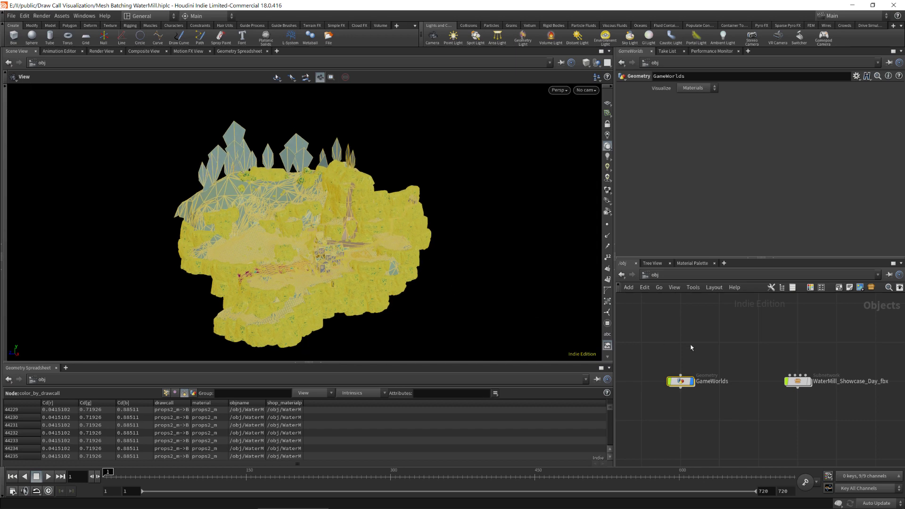
{"action": "scroll", "coordinate": [354, 257], "scroll_direction": "up", "scroll_amount": 3}
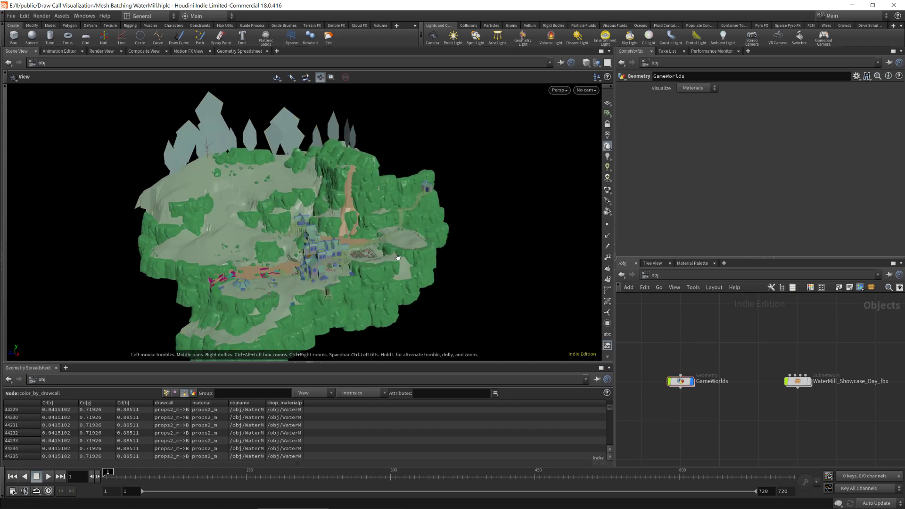
Step: Compare the two GameWorlds visualizations by switching Visualize to Draw Calls and back to Materials
{"action": "left_click", "coordinate": [705, 90]}
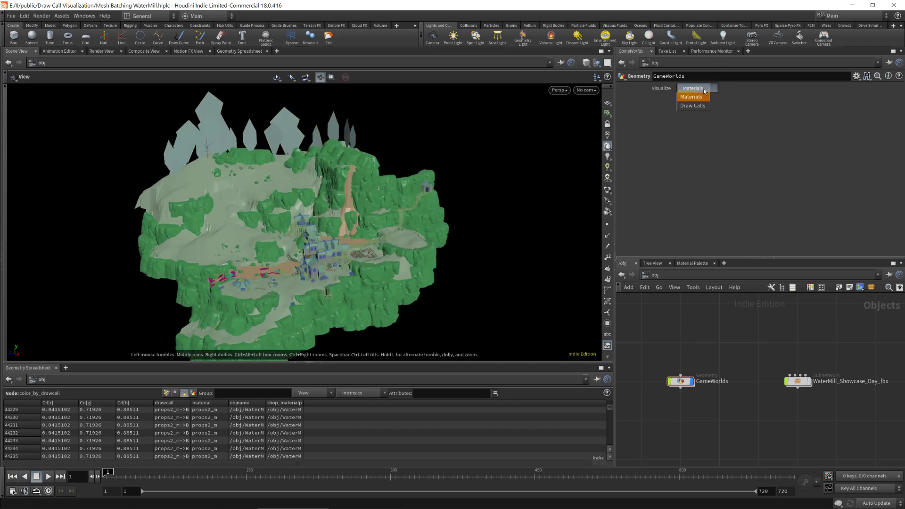
{"action": "left_click", "coordinate": [699, 106]}
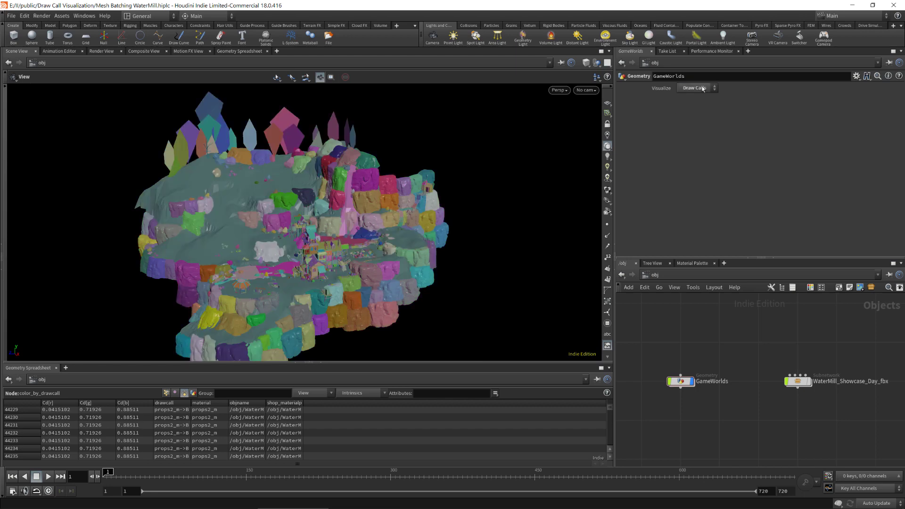
{"action": "left_click", "coordinate": [702, 89]}
{"action": "left_click", "coordinate": [701, 97]}
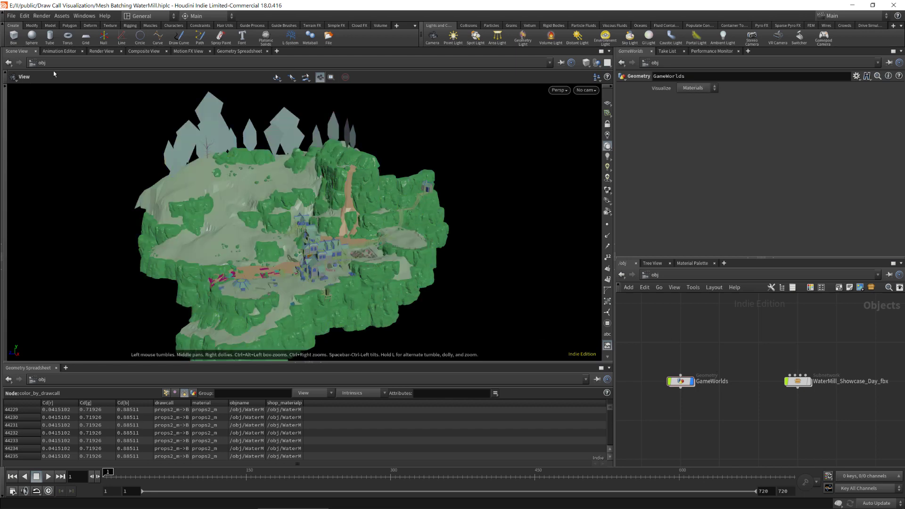
Step: Go through the FBX export options, choose /obj/GameWorlds as the object to export, and close them without exporting
{"action": "left_click", "coordinate": [11, 16]}
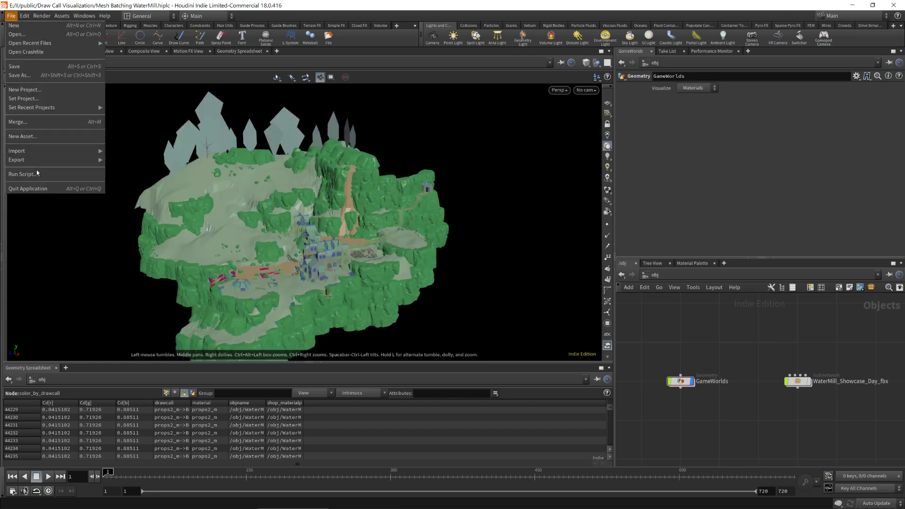
{"action": "mouse_move", "coordinate": [38, 161]}
{"action": "left_click", "coordinate": [128, 164]}
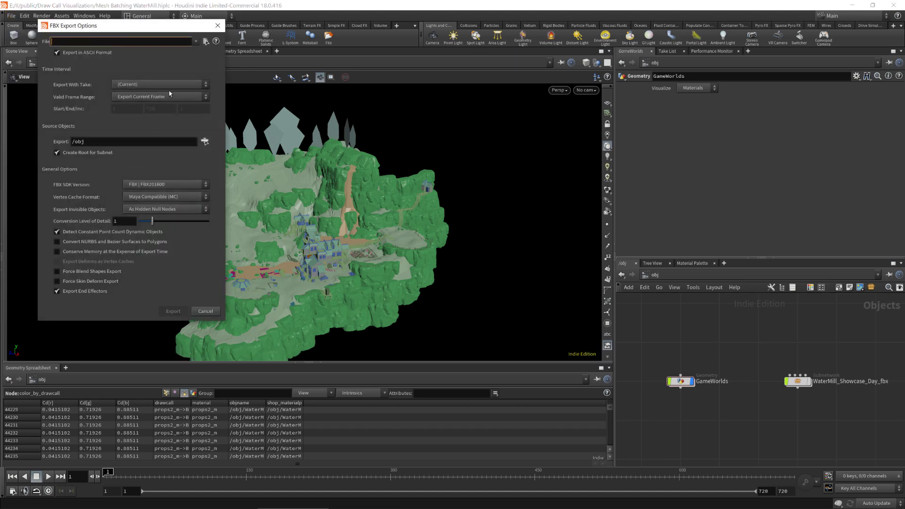
{"action": "left_click", "coordinate": [205, 42]}
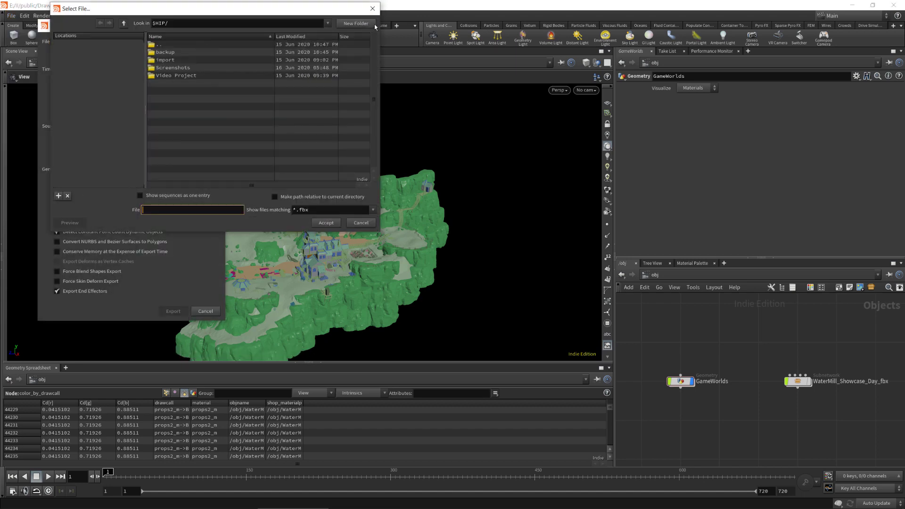
{"action": "left_click", "coordinate": [375, 8]}
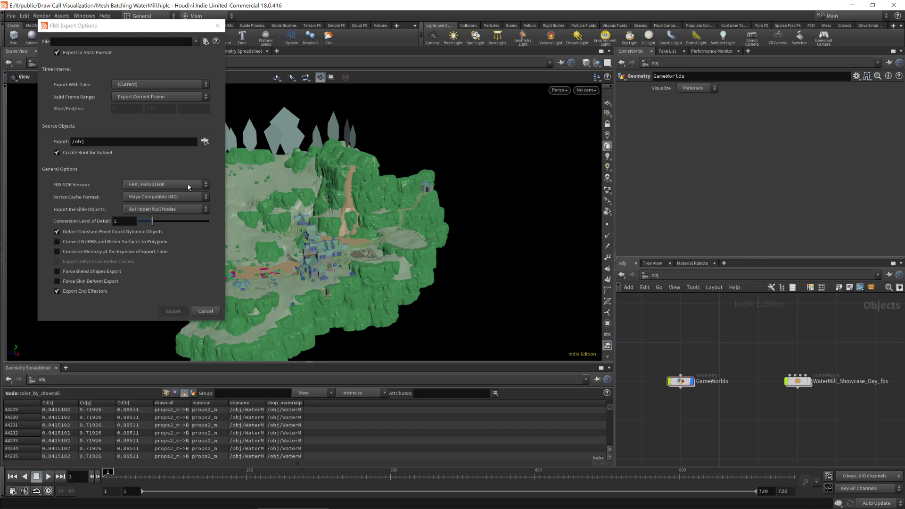
{"action": "left_click", "coordinate": [205, 141]}
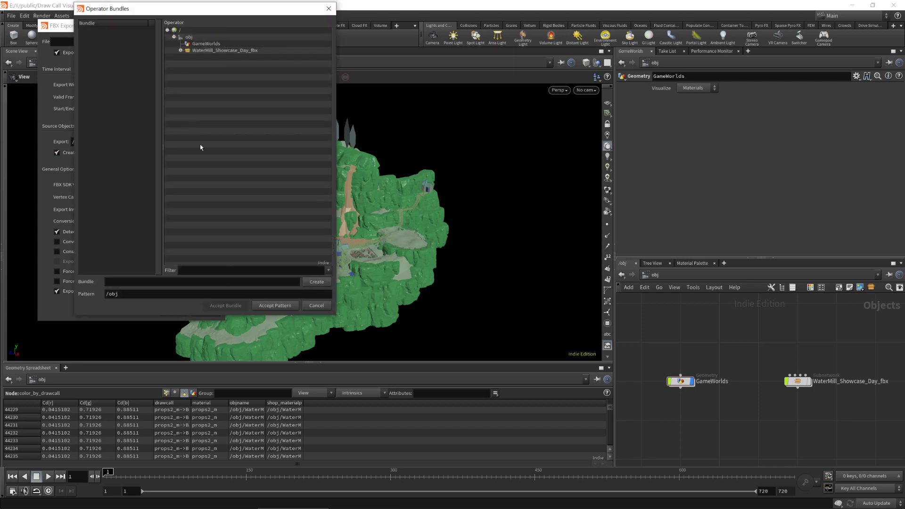
{"action": "left_click", "coordinate": [214, 43]}
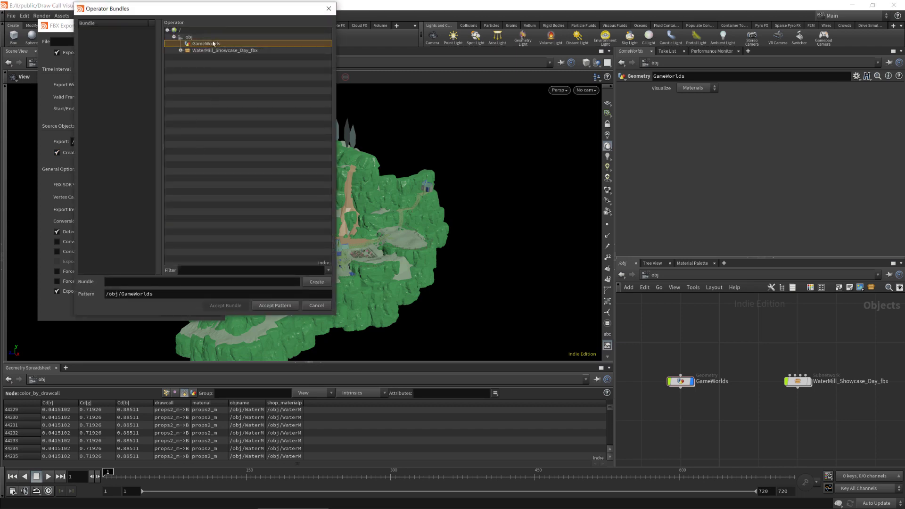
{"action": "left_click", "coordinate": [275, 305]}
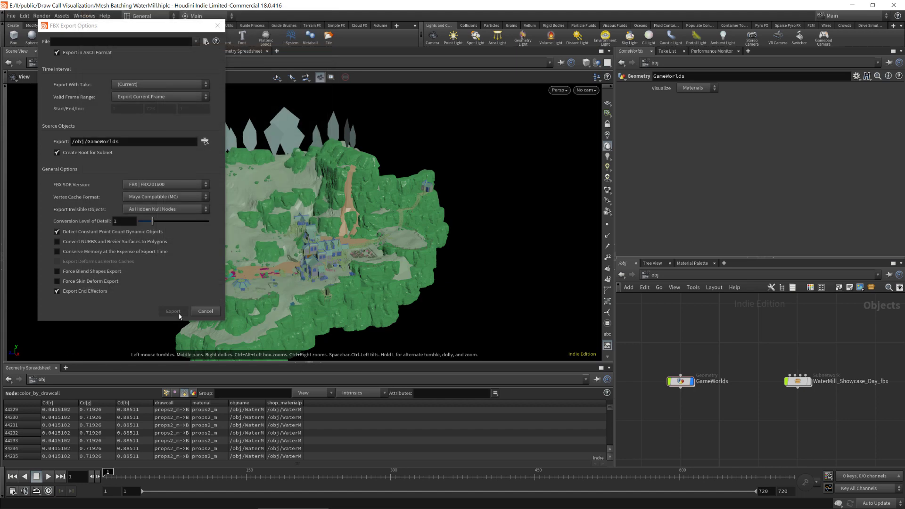
{"action": "left_click", "coordinate": [205, 311]}
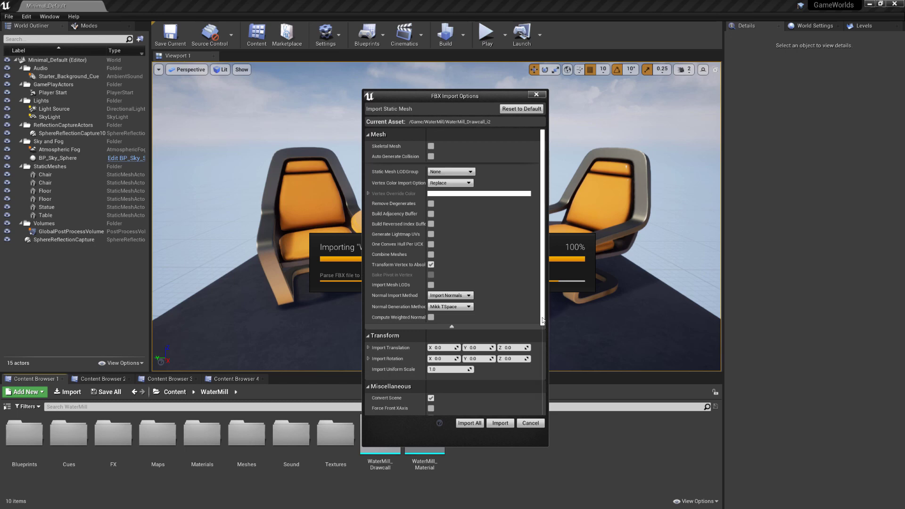
Step: In Unreal Editor, import WaterMill_Drawcall_i2 as a static mesh with Vertex Color Import Option set to Replace, and dismiss the import log
{"action": "left_click_drag", "start_coordinate": [542, 321], "coordinate": [548, 277]}
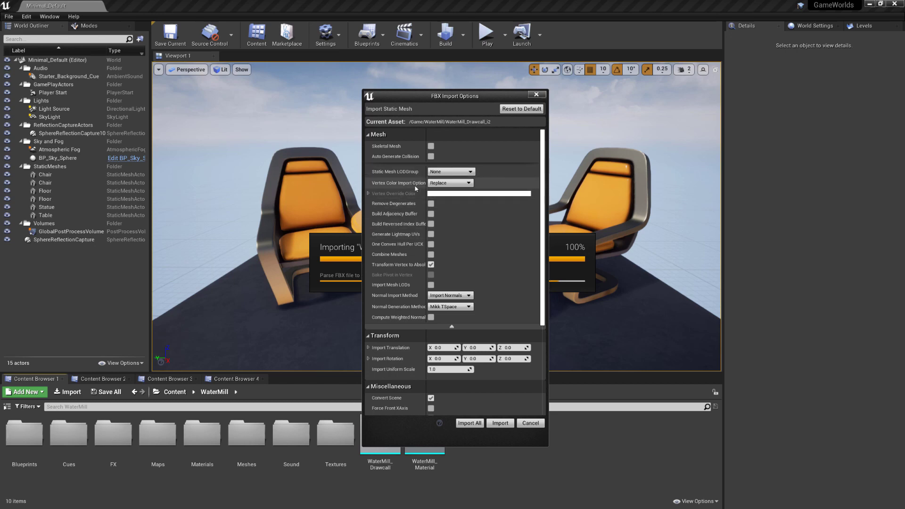
{"action": "left_click", "coordinate": [457, 184]}
{"action": "left_click", "coordinate": [457, 190]}
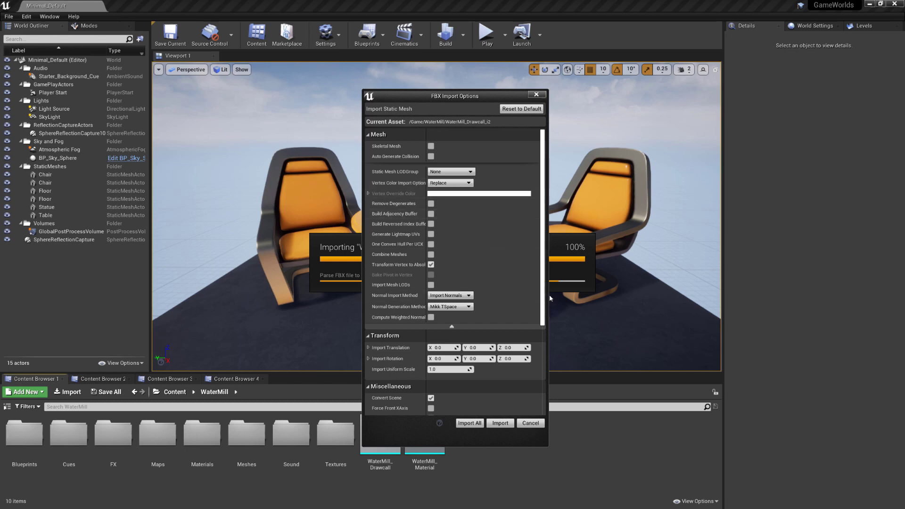
{"action": "left_click_drag", "start_coordinate": [544, 300], "coordinate": [541, 393]}
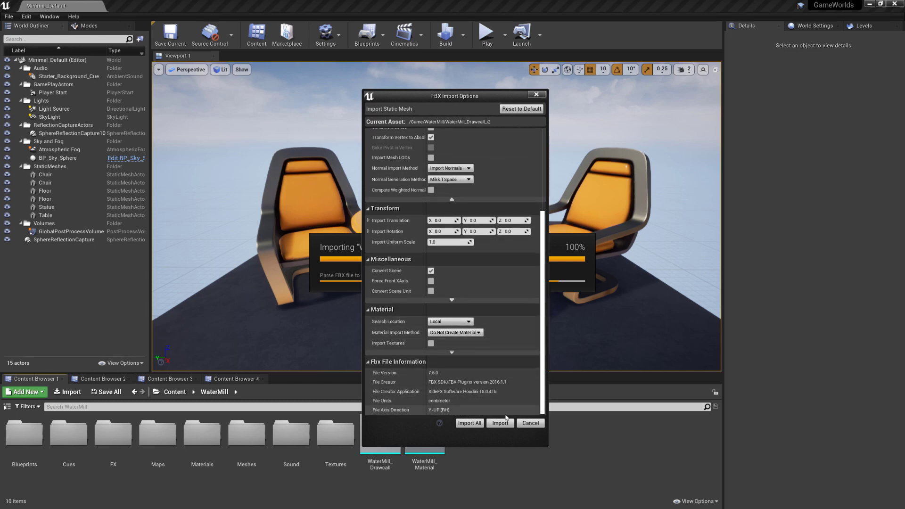
{"action": "left_click", "coordinate": [502, 426]}
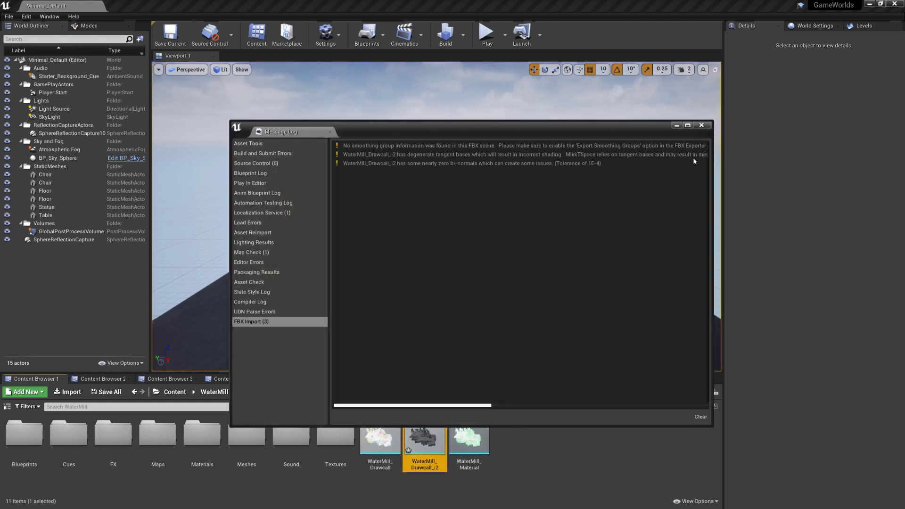
{"action": "left_click", "coordinate": [701, 125]}
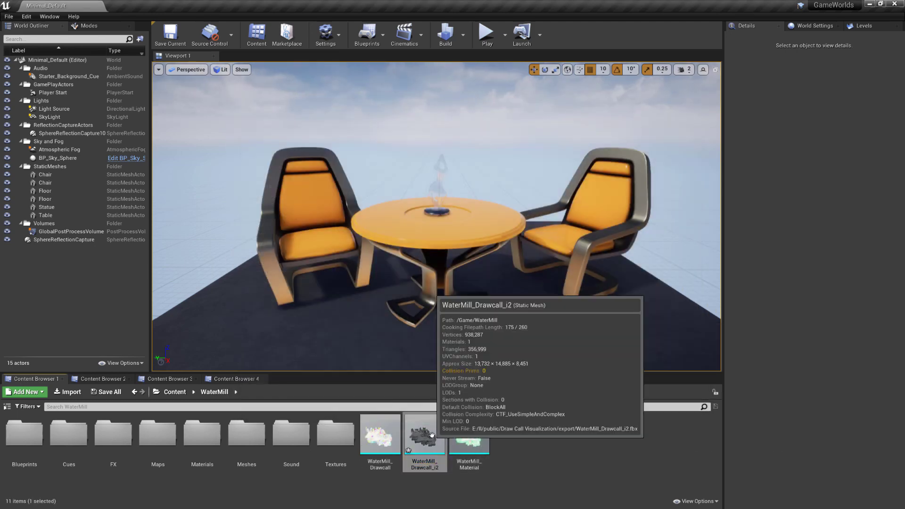
Step: Open the WaterMill_Drawcall_i2 mesh for editing and assign the M_VertexColor material to its Element 0 slot
{"action": "double_click", "coordinate": [429, 442]}
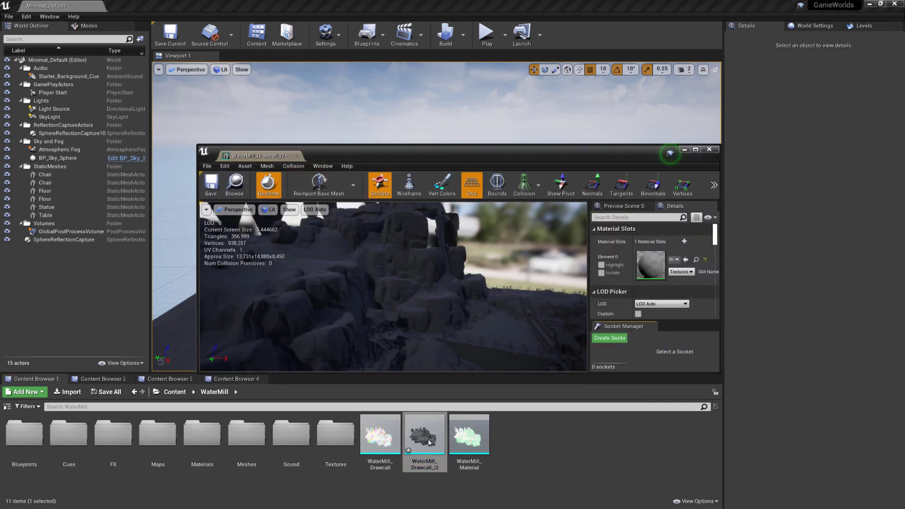
{"action": "left_click_drag", "start_coordinate": [260, 154], "coordinate": [213, 4]}
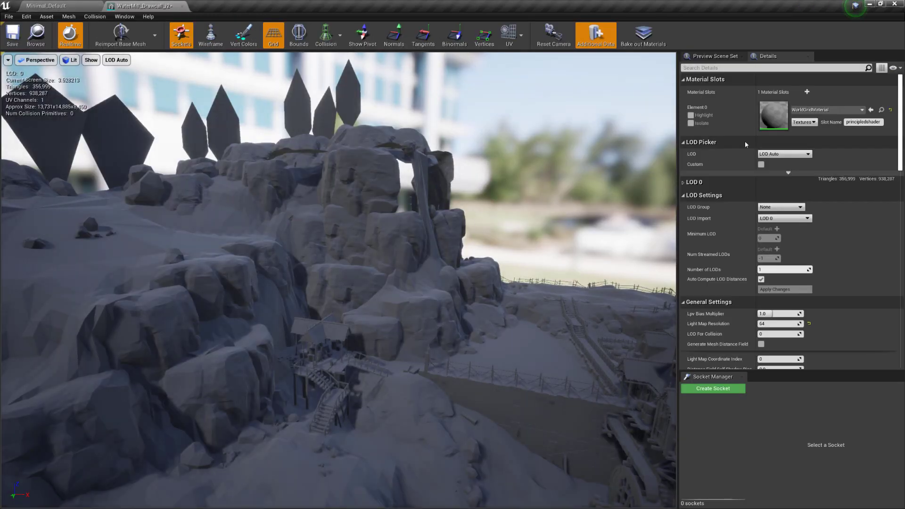
{"action": "left_click", "coordinate": [826, 110]}
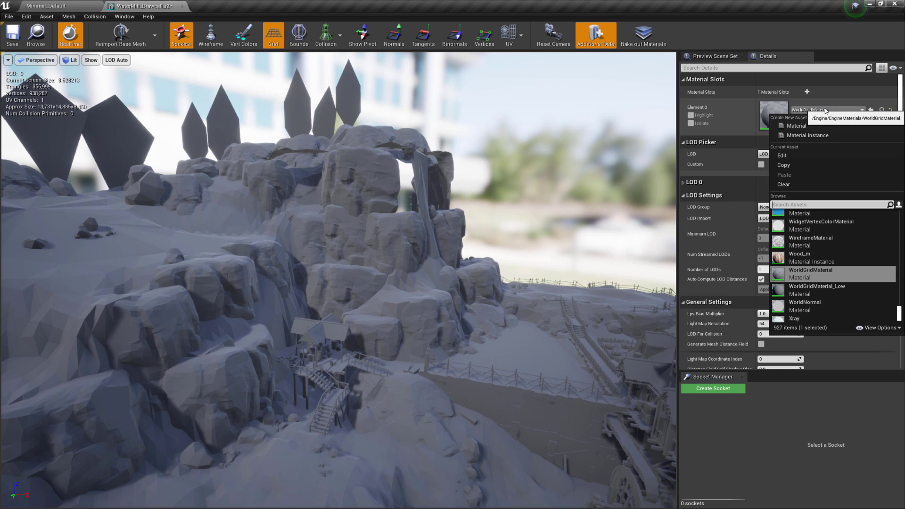
{"action": "type", "text": "m"}
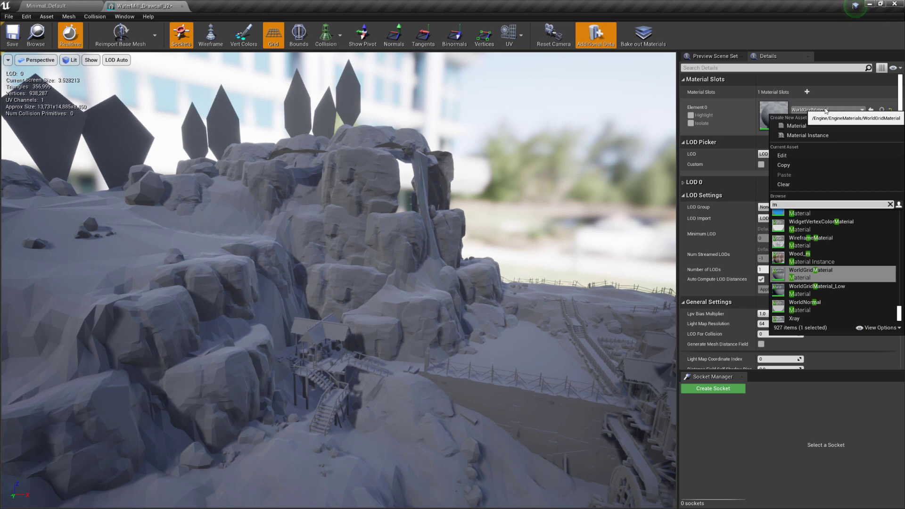
{"action": "type", "text": "_verte"}
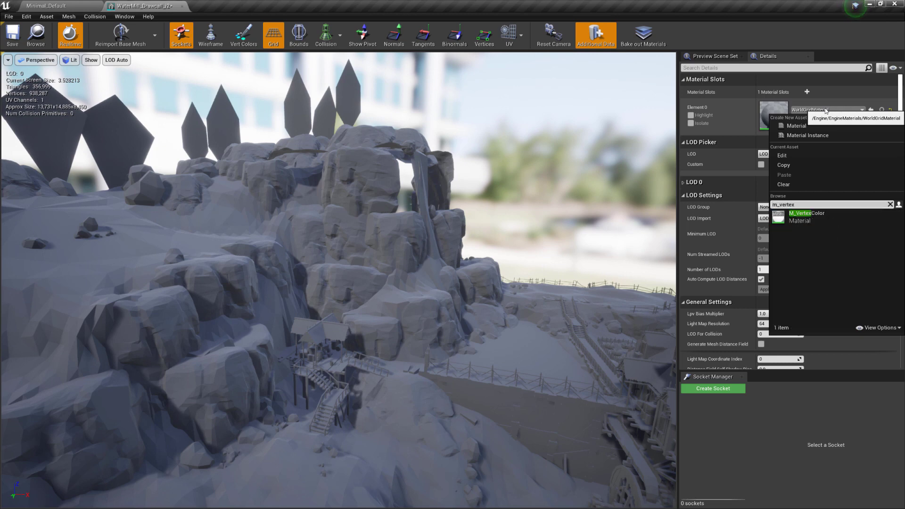
{"action": "type", "text": "x"}
{"action": "left_click", "coordinate": [816, 221]}
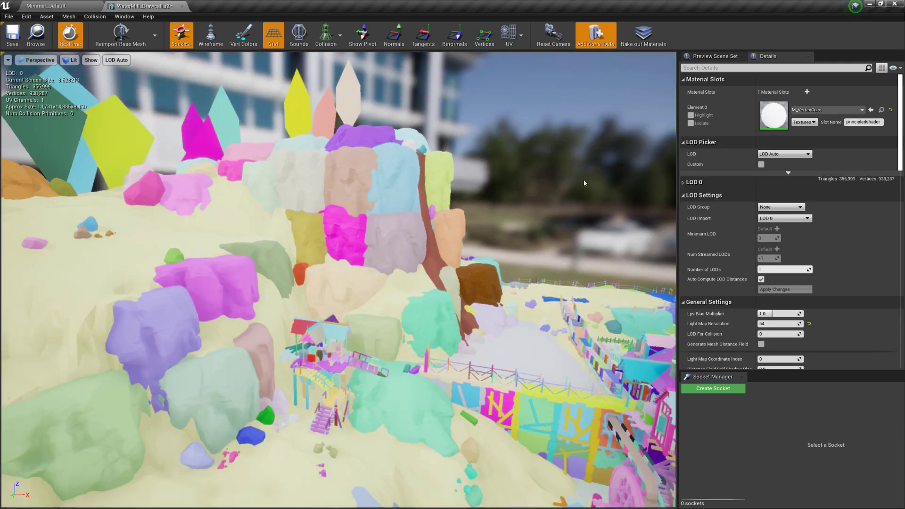
Step: Examine the M_VertexColor material's node graph and its Two Sided setting, and close the material
{"action": "right_click_drag", "start_coordinate": [583, 180], "coordinate": [518, 238]}
{"action": "double_click", "coordinate": [773, 115]}
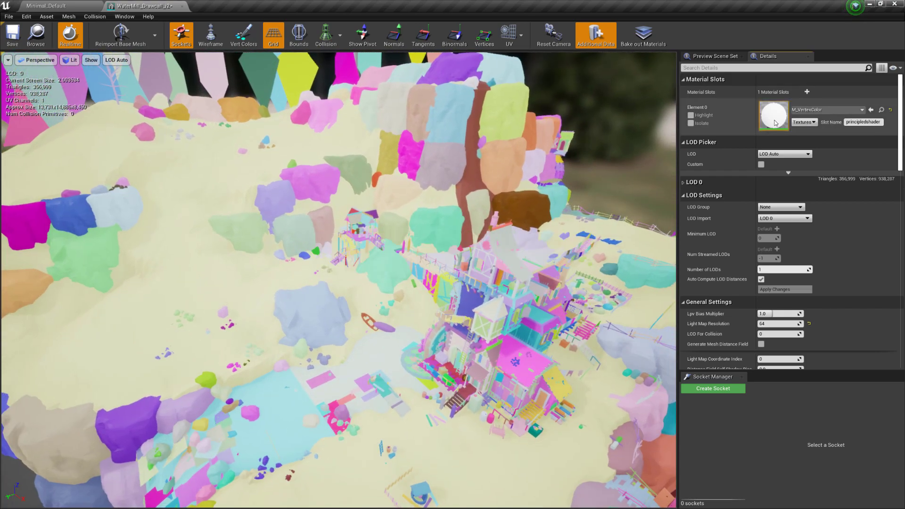
{"action": "scroll", "coordinate": [584, 141], "scroll_direction": "down", "scroll_amount": 1}
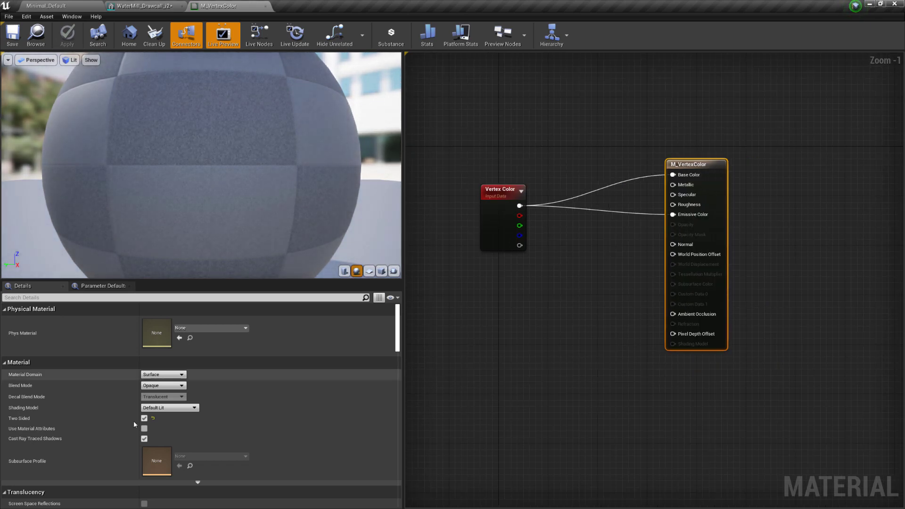
{"action": "mouse_move", "coordinate": [27, 423]}
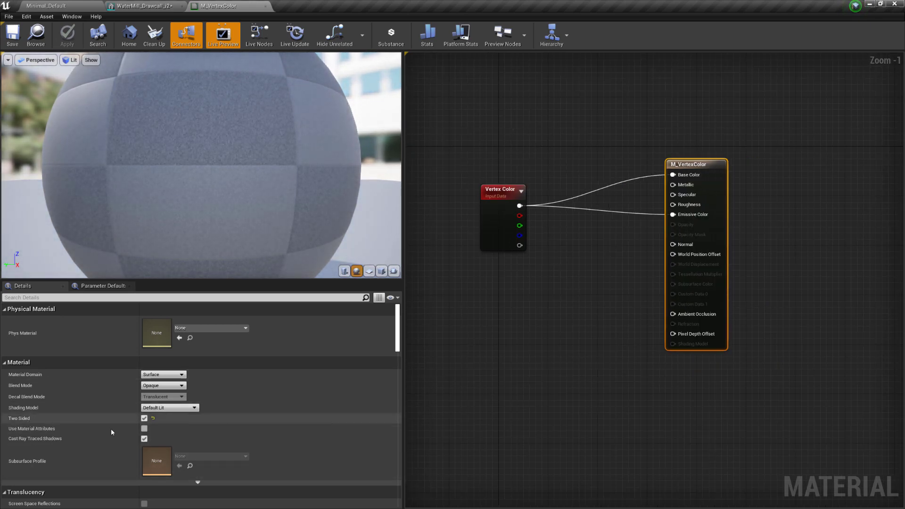
{"action": "left_click", "coordinate": [266, 6]}
Step: Fly around the WaterMill_Drawcall_i2 mesh to inspect its draw call colors from several viewpoints
{"action": "left_click_drag", "start_coordinate": [523, 215], "coordinate": [516, 216]}
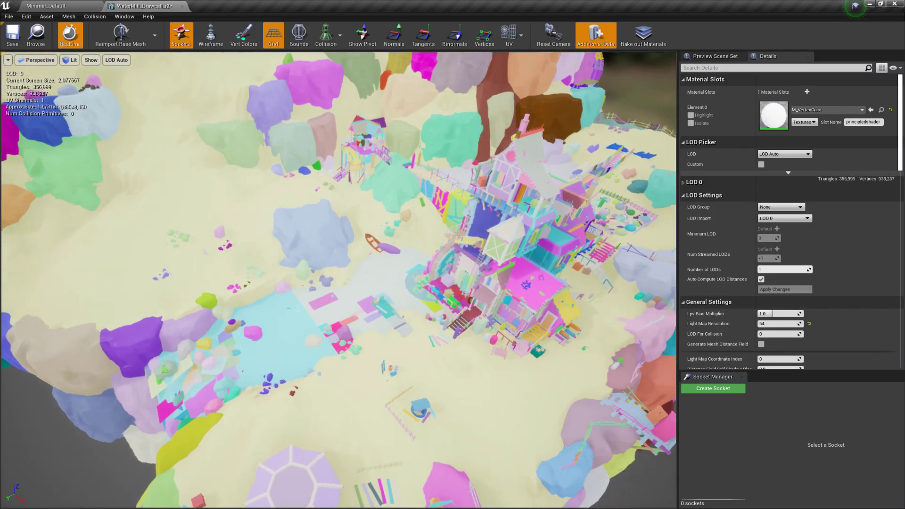
{"action": "key", "text": "w"}
{"action": "mouse_move", "coordinate": [516, 215]}
{"action": "right_mouse_down"}
{"action": "mouse_move", "coordinate": [536, 212]}
{"action": "mouse_move", "coordinate": [452, 214]}
{"action": "mouse_move", "coordinate": [535, 212]}
{"action": "mouse_move", "coordinate": [523, 209]}
{"action": "mouse_move", "coordinate": [513, 172]}
{"action": "mouse_move", "coordinate": [495, 165]}
{"action": "mouse_move", "coordinate": [494, 182]}
{"action": "mouse_move", "coordinate": [415, 186]}
{"action": "mouse_move", "coordinate": [599, 186]}
{"action": "mouse_move", "coordinate": [640, 240]}
{"action": "mouse_move", "coordinate": [665, 238]}
{"action": "mouse_move", "coordinate": [589, 221]}
{"action": "mouse_move", "coordinate": [579, 229]}
{"action": "mouse_move", "coordinate": [603, 224]}
{"action": "mouse_move", "coordinate": [610, 207]}
{"action": "mouse_move", "coordinate": [622, 210]}
{"action": "mouse_move", "coordinate": [624, 228]}
{"action": "mouse_move", "coordinate": [662, 231]}
{"action": "right_mouse_up"}
{"action": "key", "text": "w"}
{"action": "key", "text": "s"}
{"action": "key", "text": "s"}
{"action": "key", "text": "w"}
{"action": "key", "text": "a"}
{"action": "key", "text": "a"}
{"action": "key", "text": "w"}
{"action": "key", "text": "e"}
{"action": "key", "text": "w"}
{"action": "key", "text": "e"}
{"action": "key", "text": "s"}
{"action": "key", "text": "s"}
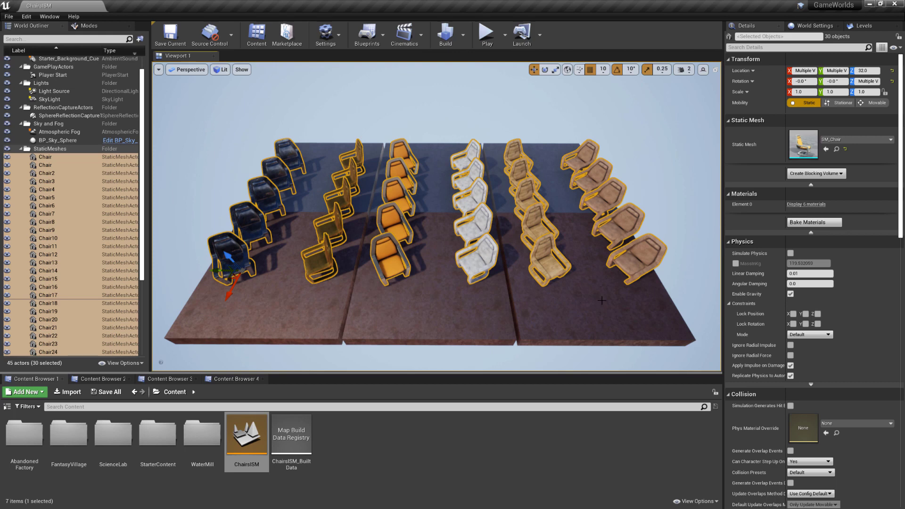
Step: Merge the selected chair actors in the ChairsISM level into instanced static mesh components, keeping the original actors as editor only
{"action": "scroll", "coordinate": [118, 228], "scroll_direction": "down", "scroll_amount": 3}
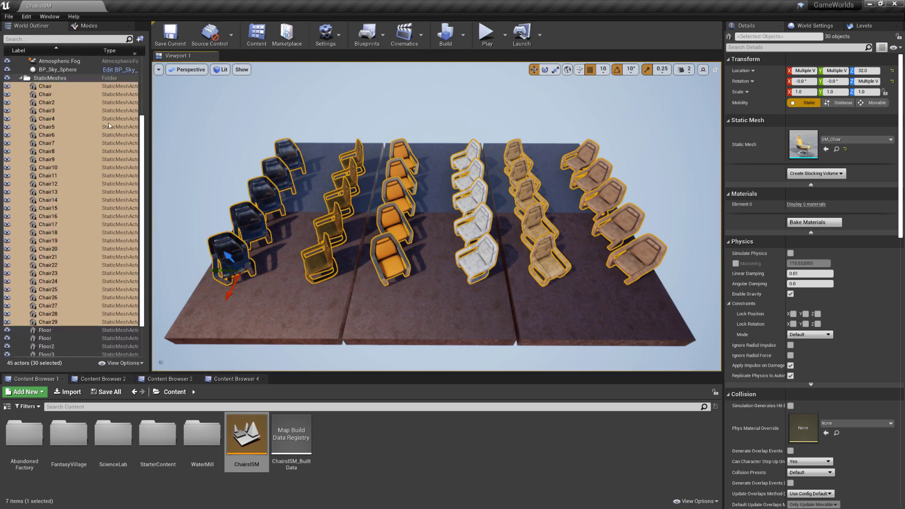
{"action": "right_click", "coordinate": [478, 255]}
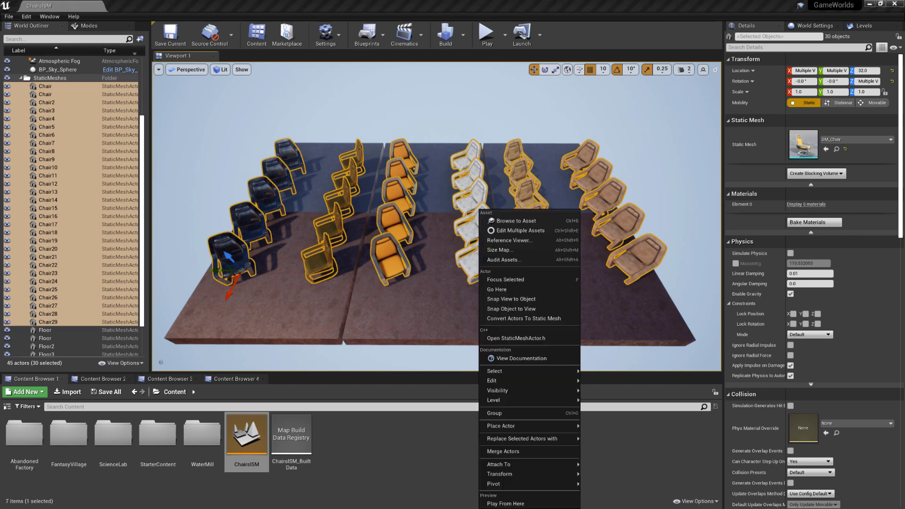
{"action": "left_click", "coordinate": [539, 451]}
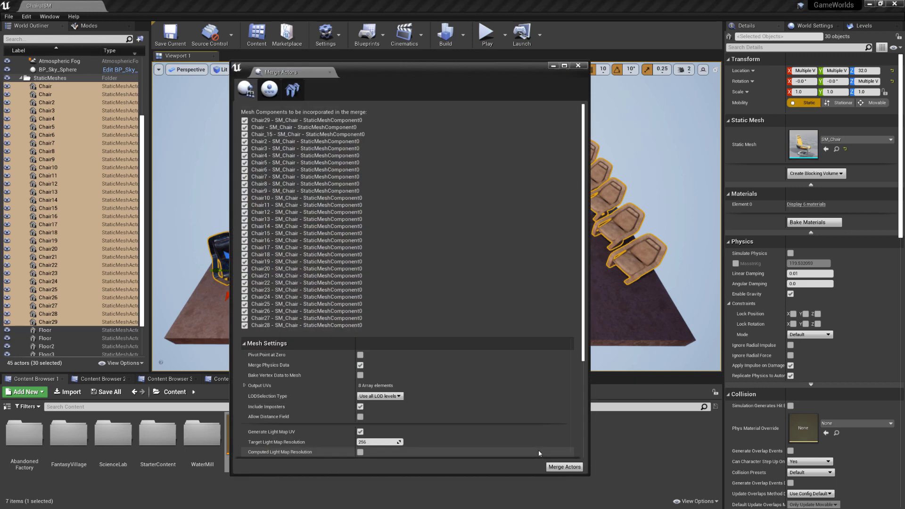
{"action": "left_click", "coordinate": [293, 89]}
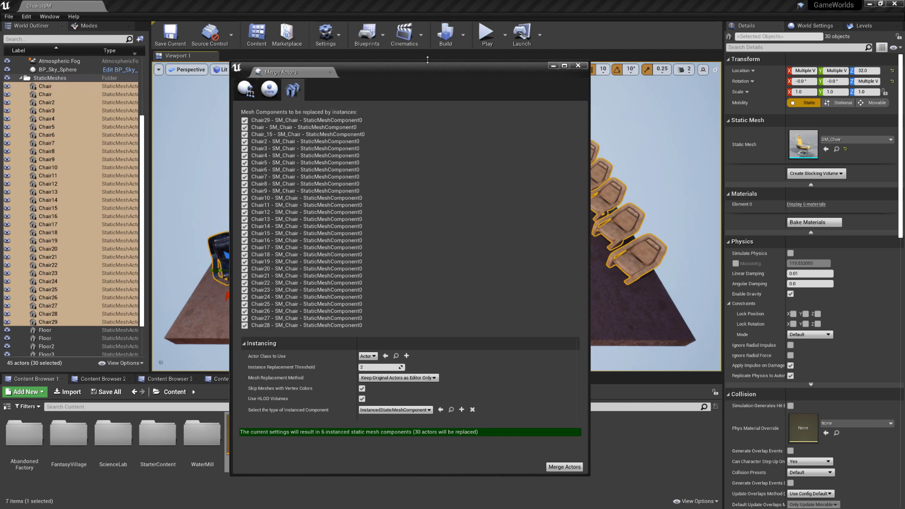
{"action": "mouse_move", "coordinate": [427, 59]}
{"action": "left_mouse_down"}
{"action": "mouse_move", "coordinate": [425, 23]}
{"action": "mouse_move", "coordinate": [440, 52]}
{"action": "left_mouse_up"}
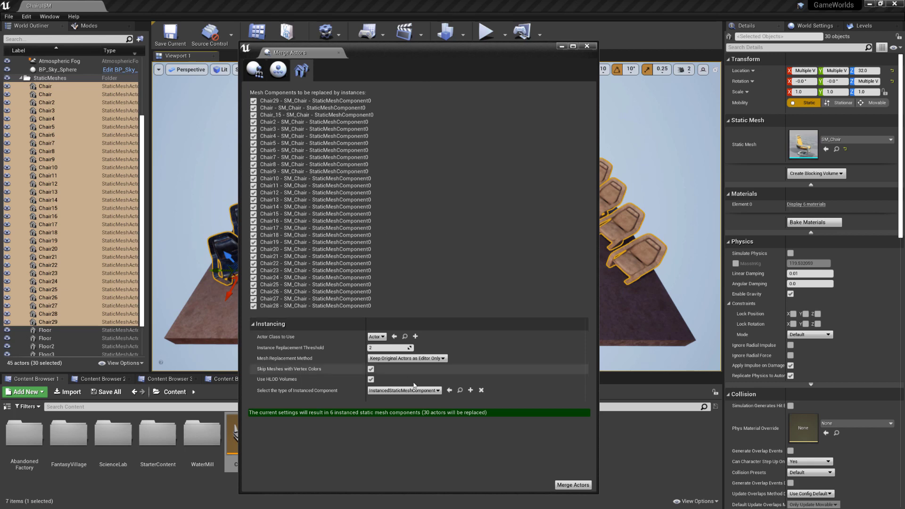
{"action": "left_click", "coordinate": [566, 485]}
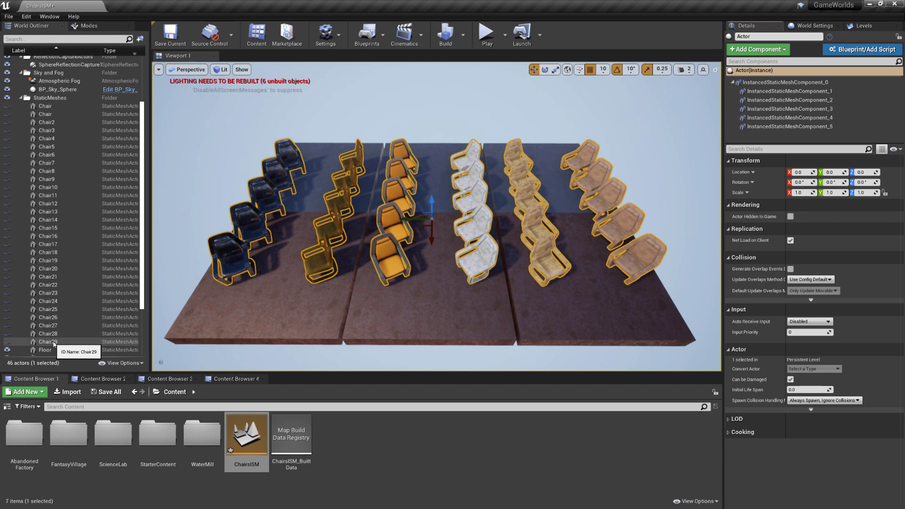
Step: Look through the chair actors in the level and export the selected instanced Actor as the FBX file ChairsISM with the default export options
{"action": "scroll", "coordinate": [71, 338], "scroll_direction": "down", "scroll_amount": 3}
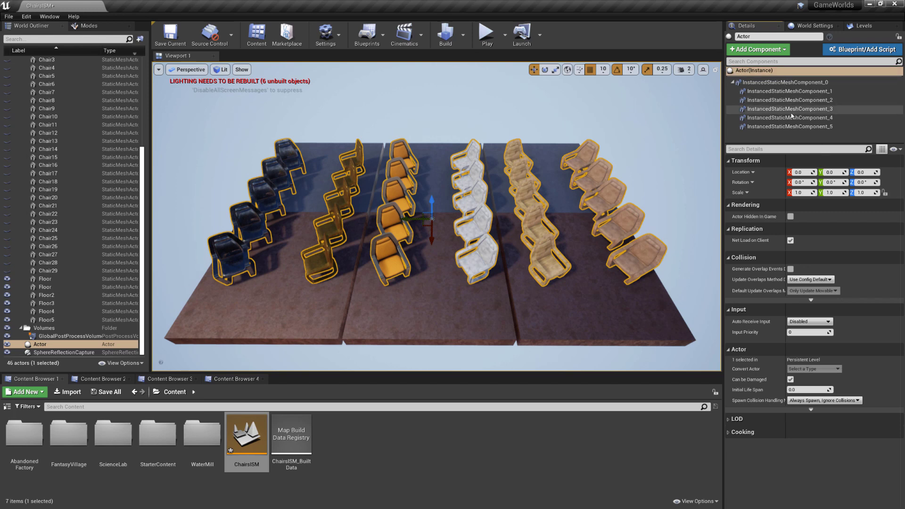
{"action": "scroll", "coordinate": [121, 236], "scroll_direction": "up", "scroll_amount": 5}
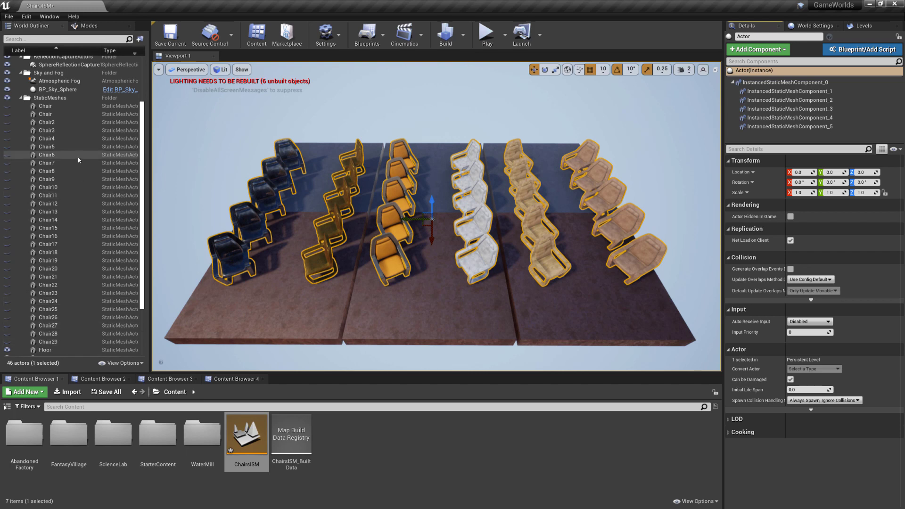
{"action": "scroll", "coordinate": [80, 150], "scroll_direction": "down", "scroll_amount": 5}
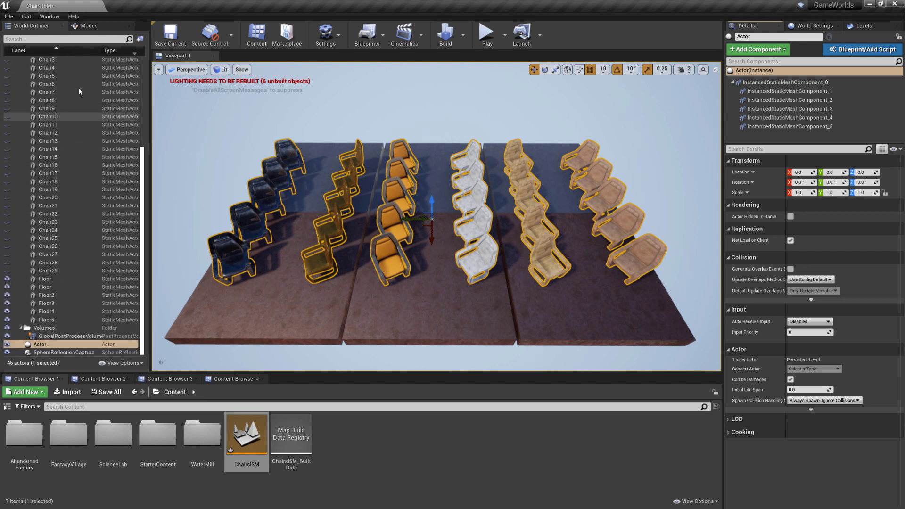
{"action": "left_click", "coordinate": [5, 16]}
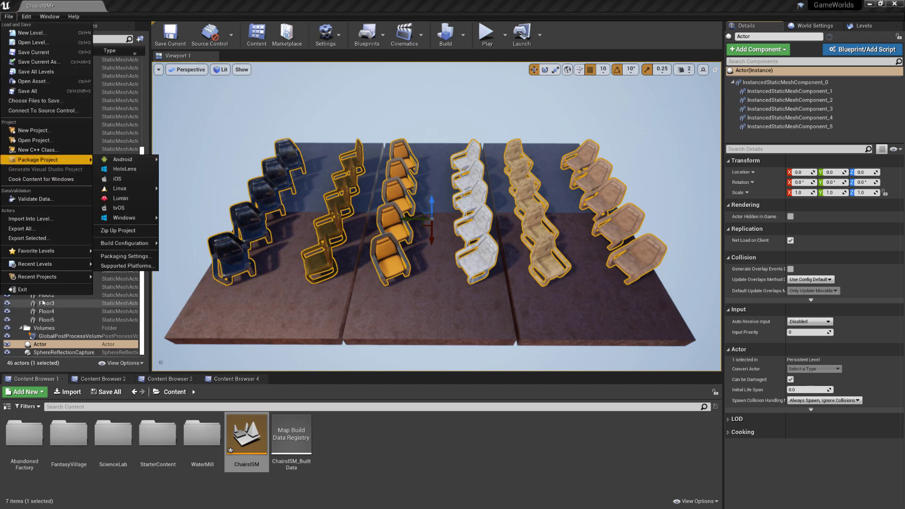
{"action": "left_click", "coordinate": [56, 239]}
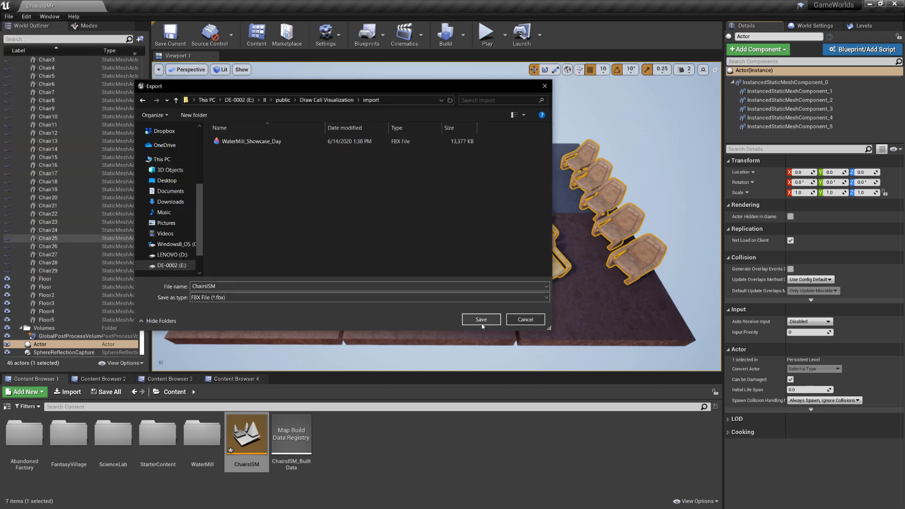
{"action": "left_click", "coordinate": [481, 321]}
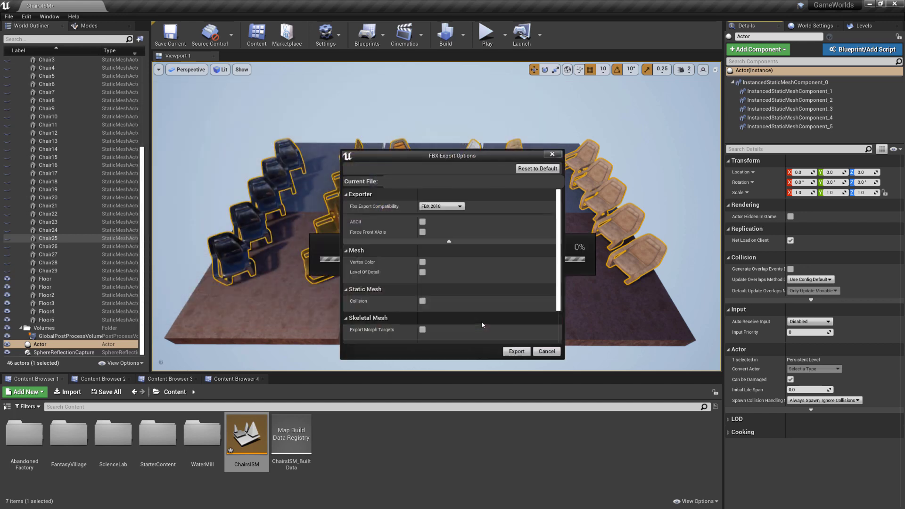
{"action": "left_click", "coordinate": [517, 351]}
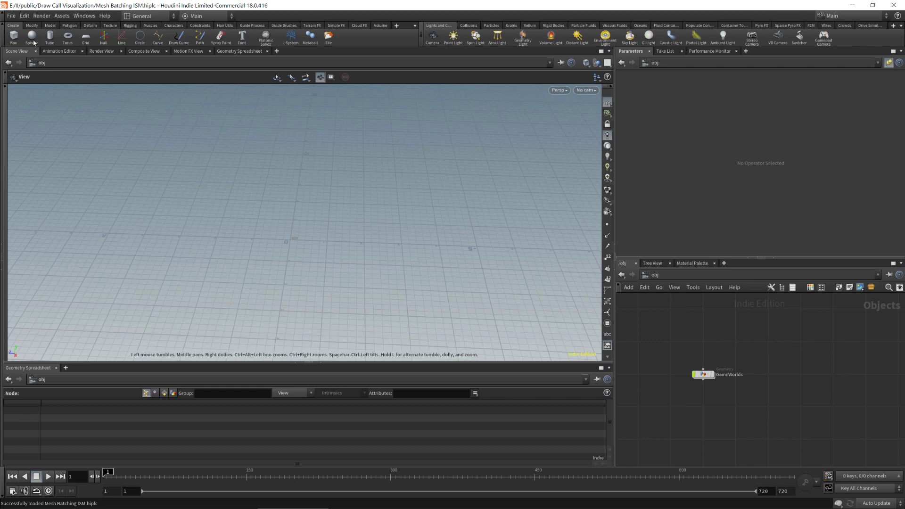
Step: Switch to Houdini and import $HIP/import/ChairsISM.fbx into the Mesh Batching ISM scene
{"action": "left_click", "coordinate": [11, 15]}
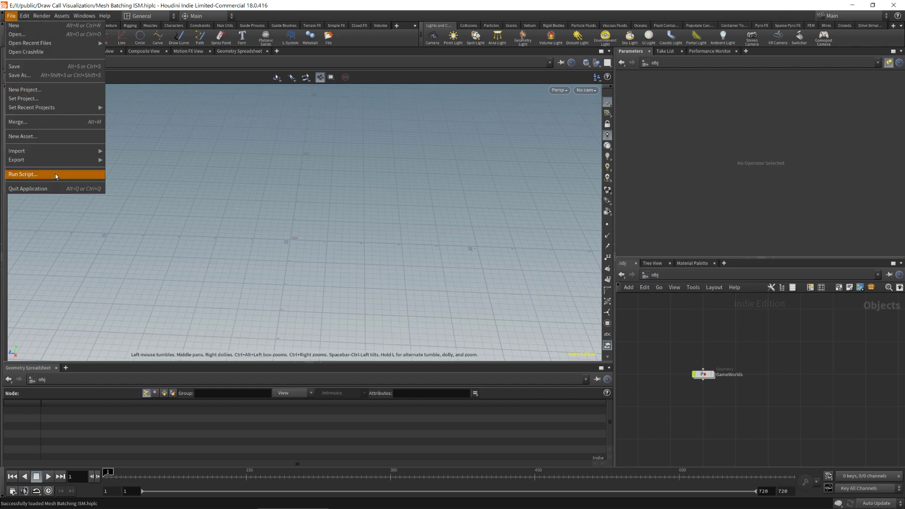
{"action": "mouse_move", "coordinate": [68, 153]}
{"action": "left_click", "coordinate": [139, 178]}
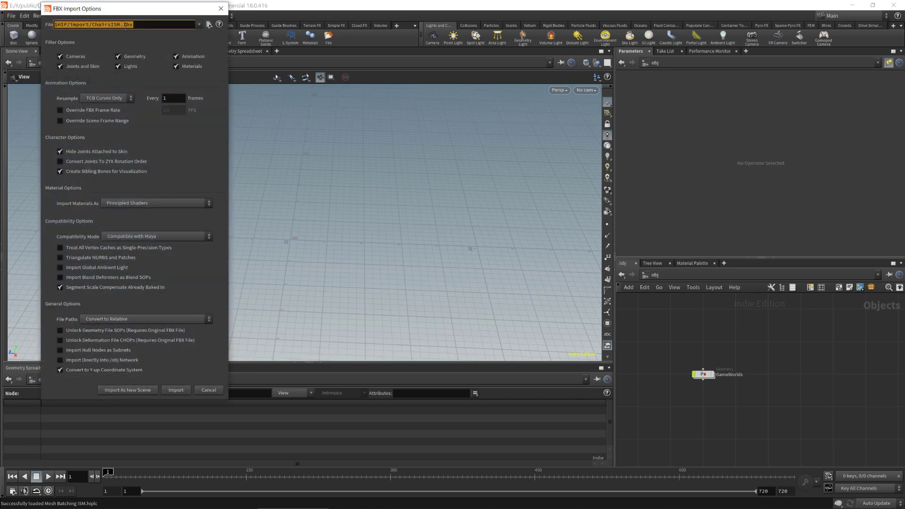
{"action": "left_click", "coordinate": [179, 392]}
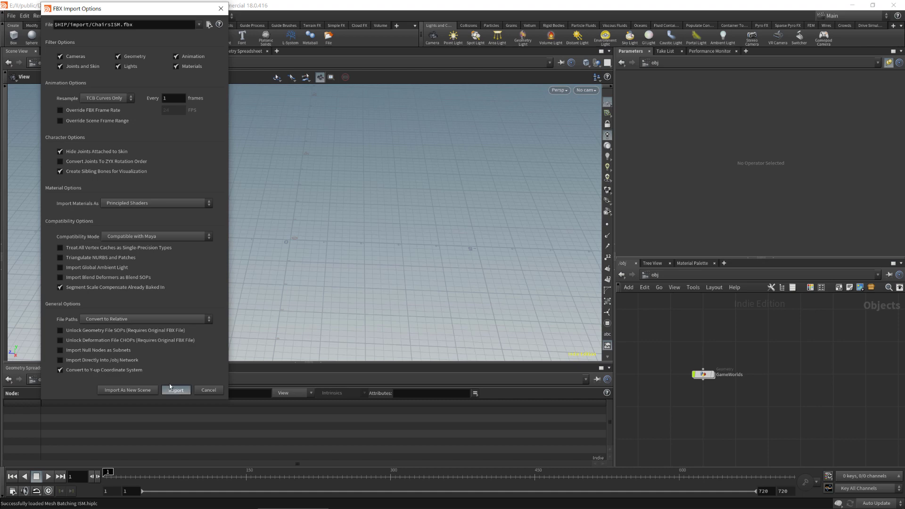
{"action": "left_click", "coordinate": [169, 386]}
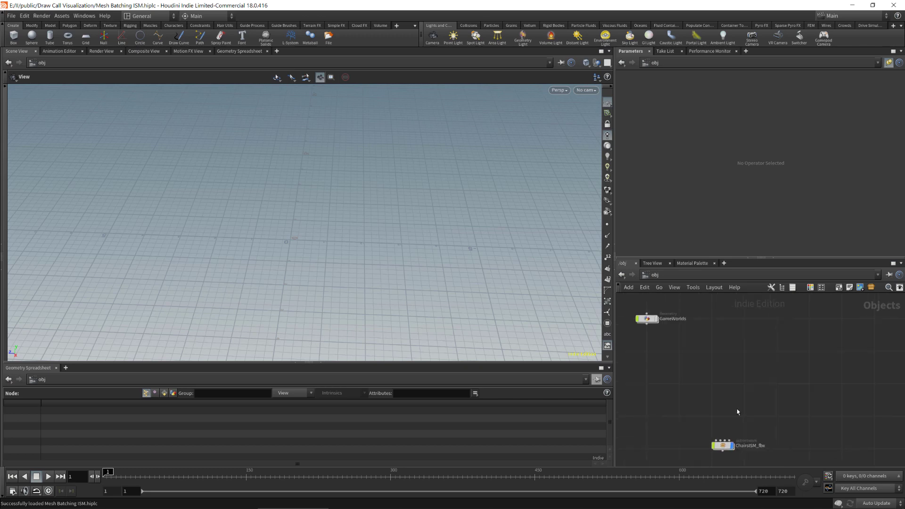
Step: Place the ChairsISM_fbx subnetwork beside the GameWorlds node and set its uniform scale to 0.01
{"action": "left_click_drag", "start_coordinate": [722, 446], "coordinate": [744, 318]}
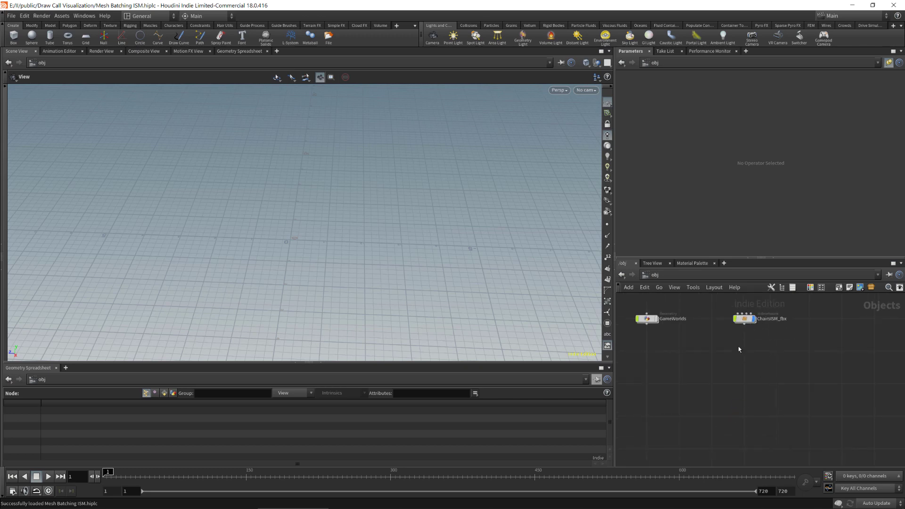
{"action": "middle_click_drag", "start_coordinate": [738, 350], "coordinate": [741, 388]}
{"action": "left_click_drag", "start_coordinate": [748, 411], "coordinate": [730, 337]}
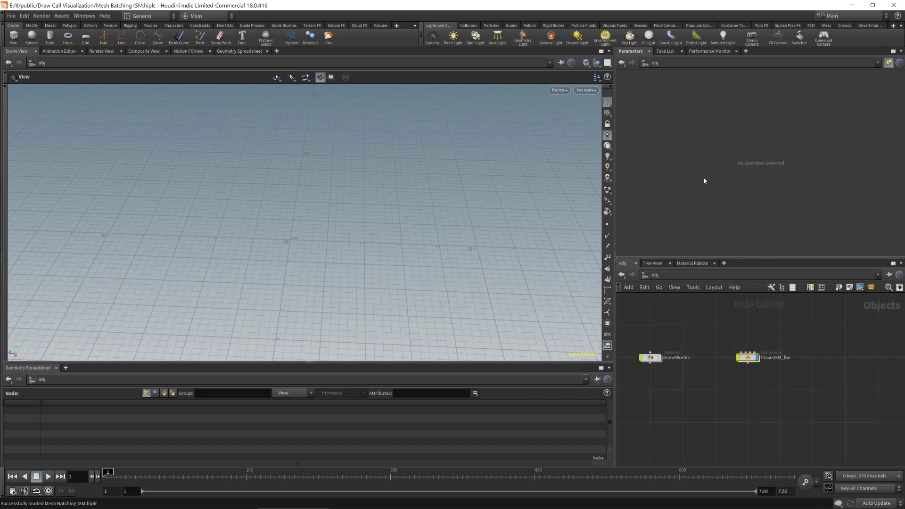
{"action": "left_click_drag", "start_coordinate": [790, 325], "coordinate": [734, 379]}
{"action": "left_click", "coordinate": [889, 64]}
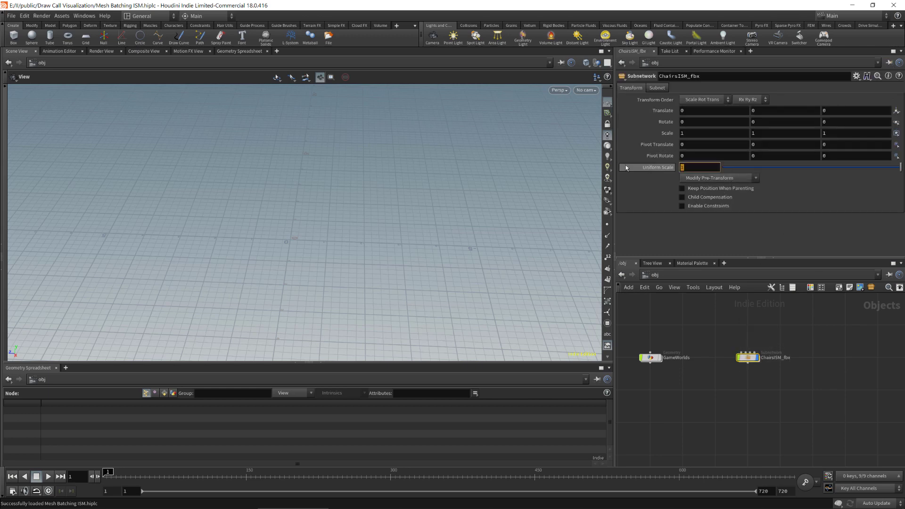
{"action": "type", "text": "0.01"}
{"action": "key", "text": "Return"}
{"action": "left_click_drag", "start_coordinate": [542, 235], "coordinate": [535, 219]}
{"action": "left_click", "coordinate": [705, 332]}
{"action": "middle_click_drag", "start_coordinate": [758, 348], "coordinate": [778, 349]}
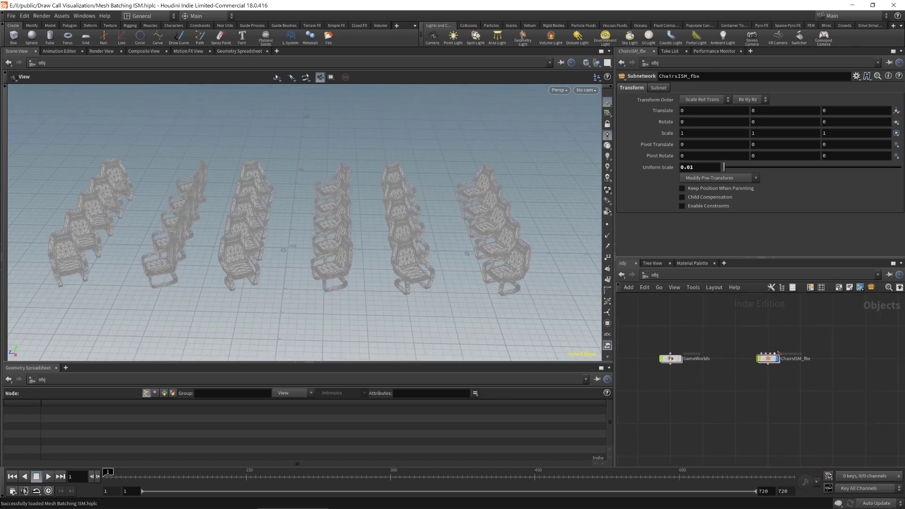
Step: Turn off the display of the ChairsISM_fbx subnetwork and inspect the LevelGeo object merge inside GameWorlds
{"action": "left_click", "coordinate": [777, 354]}
{"action": "middle_click_drag", "start_coordinate": [711, 380], "coordinate": [737, 386]}
{"action": "left_click", "coordinate": [697, 364]}
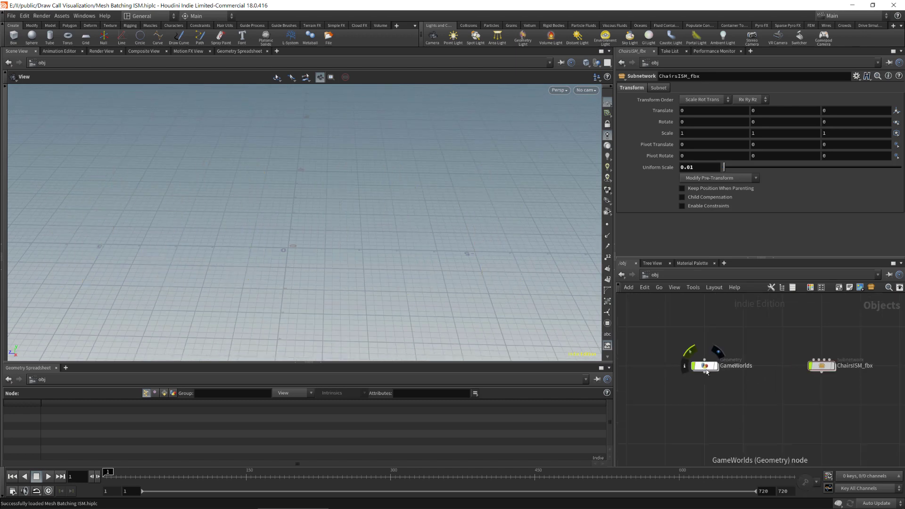
{"action": "double_click", "coordinate": [697, 364]}
{"action": "left_click", "coordinate": [716, 351]}
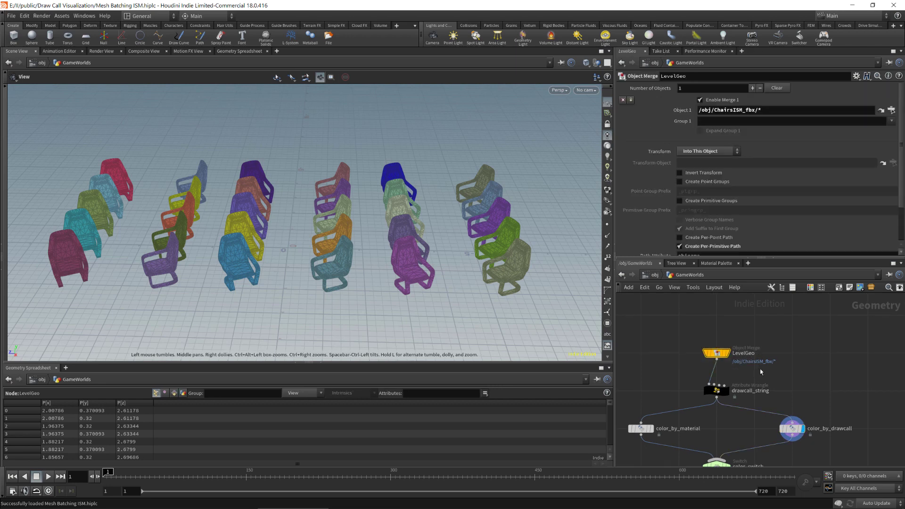
Step: Select the color_by_drawcall node and examine the chairs' draw call colors from several angles
{"action": "left_click_drag", "start_coordinate": [401, 235], "coordinate": [401, 242]}
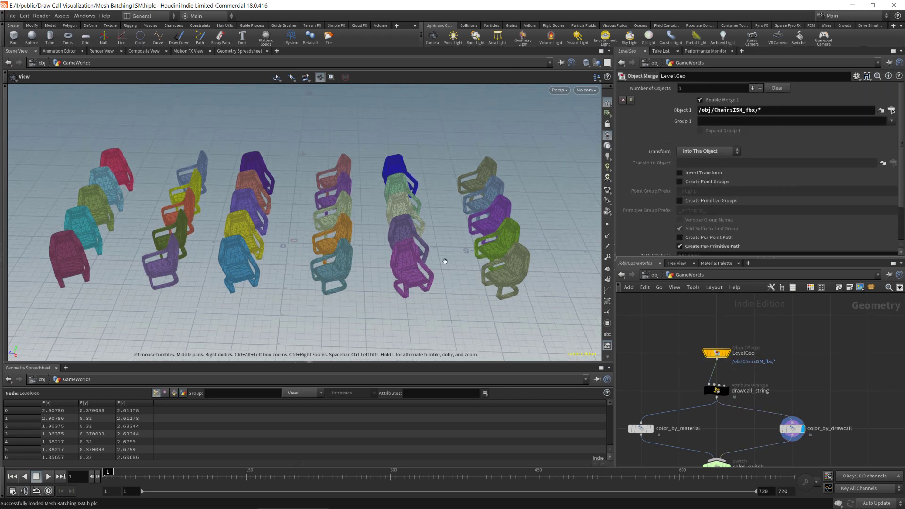
{"action": "left_click_drag", "start_coordinate": [842, 400], "coordinate": [783, 445]}
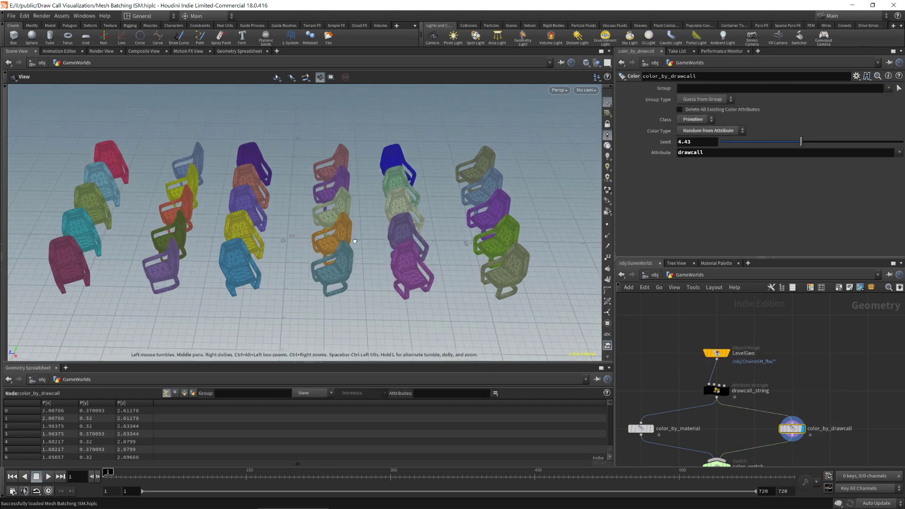
{"action": "middle_click_drag", "start_coordinate": [307, 227], "coordinate": [318, 251]}
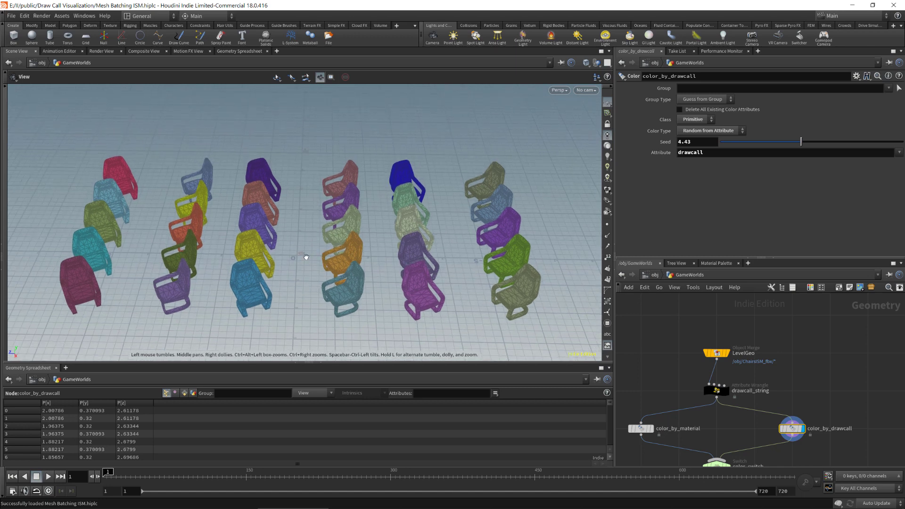
{"action": "left_click_drag", "start_coordinate": [312, 265], "coordinate": [315, 279]}
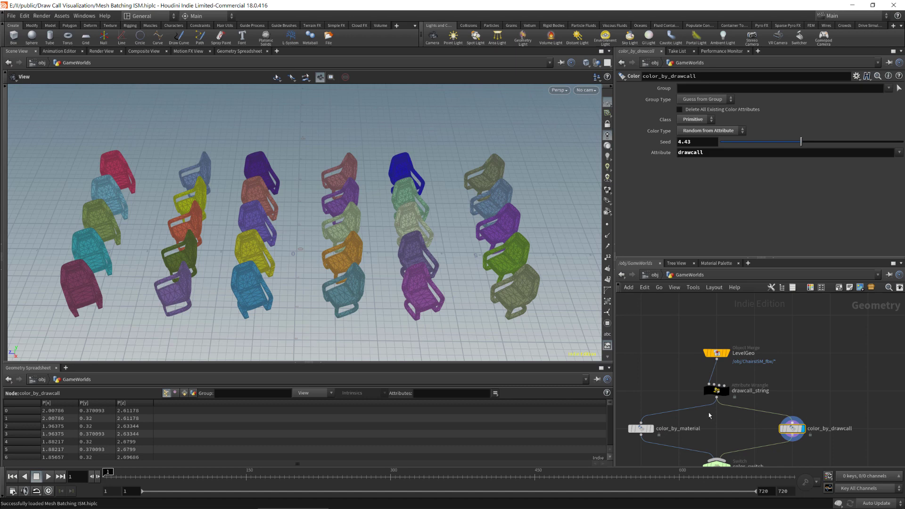
{"action": "middle_click_drag", "start_coordinate": [458, 303], "coordinate": [456, 280]}
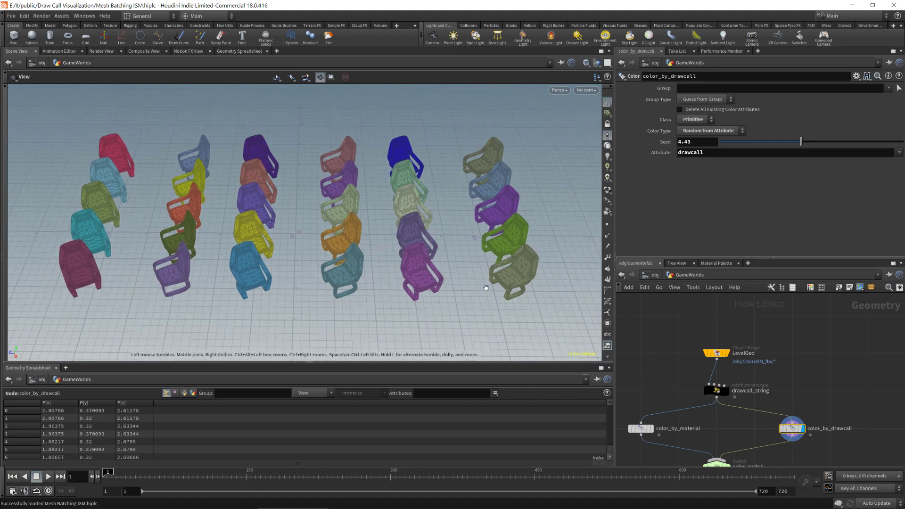
Step: Return from GameWorlds to the object level and open the ChairsISM_fbx subnetwork
{"action": "left_click", "coordinate": [657, 277]}
{"action": "middle_click_drag", "start_coordinate": [792, 343], "coordinate": [717, 344]}
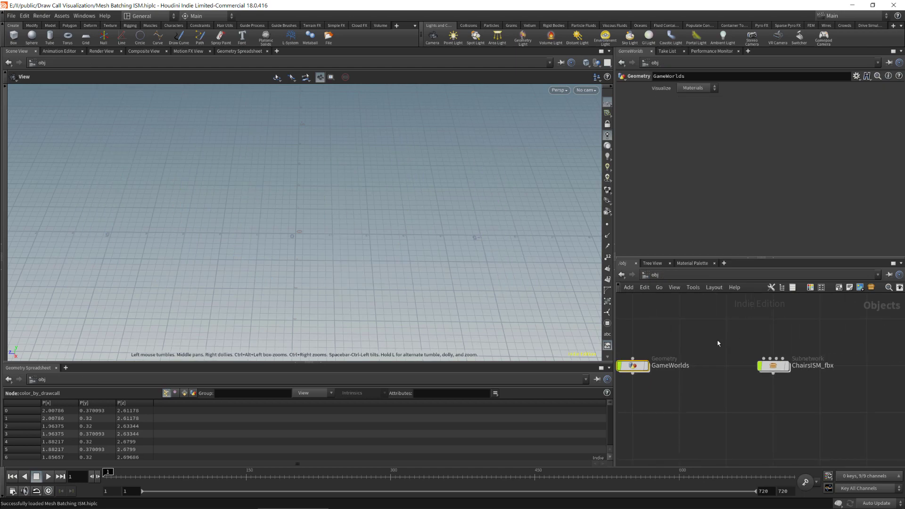
{"action": "scroll", "coordinate": [800, 404], "scroll_direction": "up", "scroll_amount": 2}
{"action": "middle_click_drag", "start_coordinate": [783, 397], "coordinate": [739, 406]}
{"action": "scroll", "coordinate": [739, 406], "scroll_direction": "down", "scroll_amount": 1}
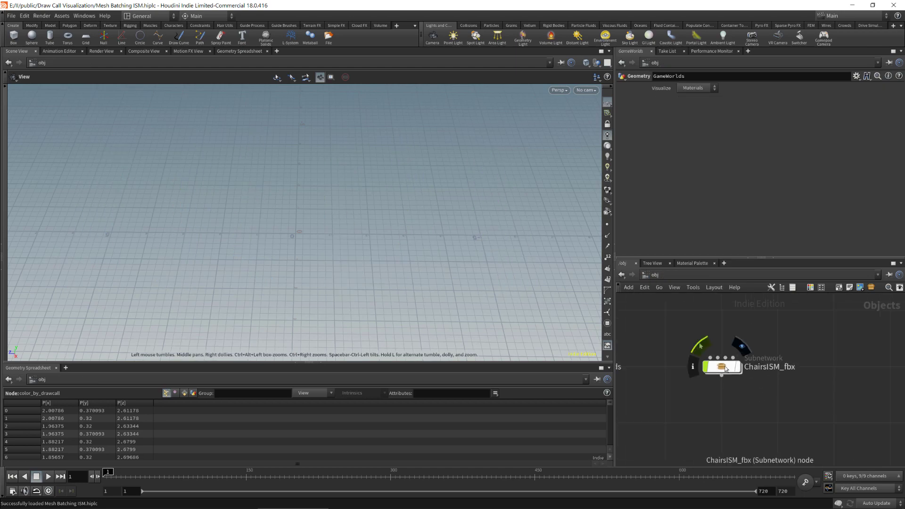
{"action": "double_click", "coordinate": [724, 365]}
Step: Examine the Actor_0 hierarchy and select the chair nodes _15, _16 and _17 under InstancedStaticMeshComponent_3 one after another
{"action": "scroll", "coordinate": [773, 394], "scroll_direction": "up", "scroll_amount": 4}
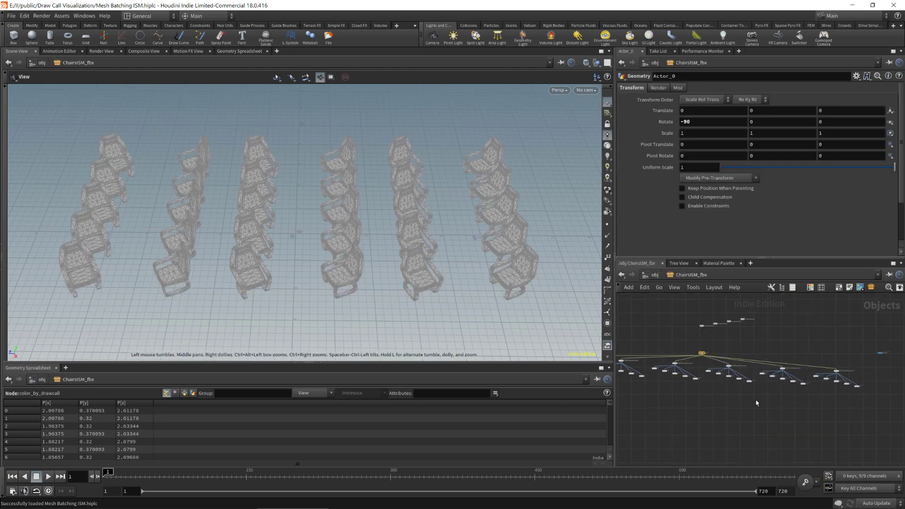
{"action": "middle_click_drag", "start_coordinate": [720, 405], "coordinate": [702, 416]}
{"action": "scroll", "coordinate": [699, 415], "scroll_direction": "up", "scroll_amount": 3}
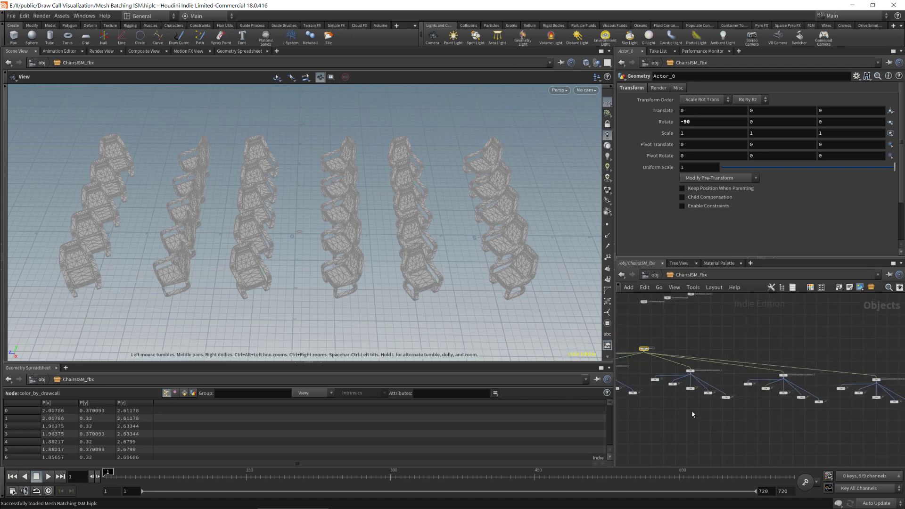
{"action": "middle_click_drag", "start_coordinate": [663, 394], "coordinate": [680, 413]}
{"action": "scroll", "coordinate": [682, 410], "scroll_direction": "up", "scroll_amount": 1}
{"action": "scroll", "coordinate": [665, 419], "scroll_direction": "up", "scroll_amount": 1}
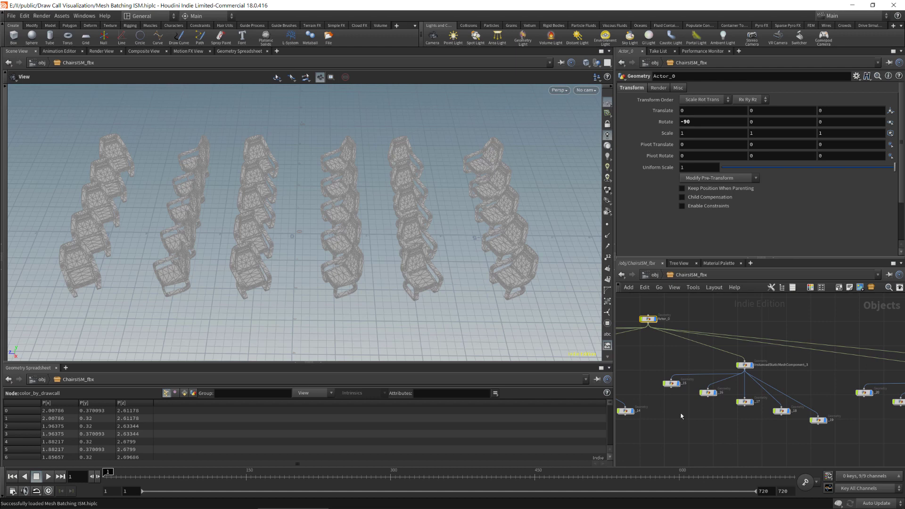
{"action": "scroll", "coordinate": [681, 415], "scroll_direction": "up", "scroll_amount": 1}
{"action": "left_click_drag", "start_coordinate": [688, 408], "coordinate": [657, 361]}
{"action": "left_click_drag", "start_coordinate": [724, 415], "coordinate": [700, 383]}
{"action": "left_click_drag", "start_coordinate": [767, 423], "coordinate": [748, 396]}
Step: Inspect the File node inside the _17 chair geometry and return to the ChairsISM_fbx network
{"action": "middle_click_drag", "start_coordinate": [759, 435], "coordinate": [713, 424]}
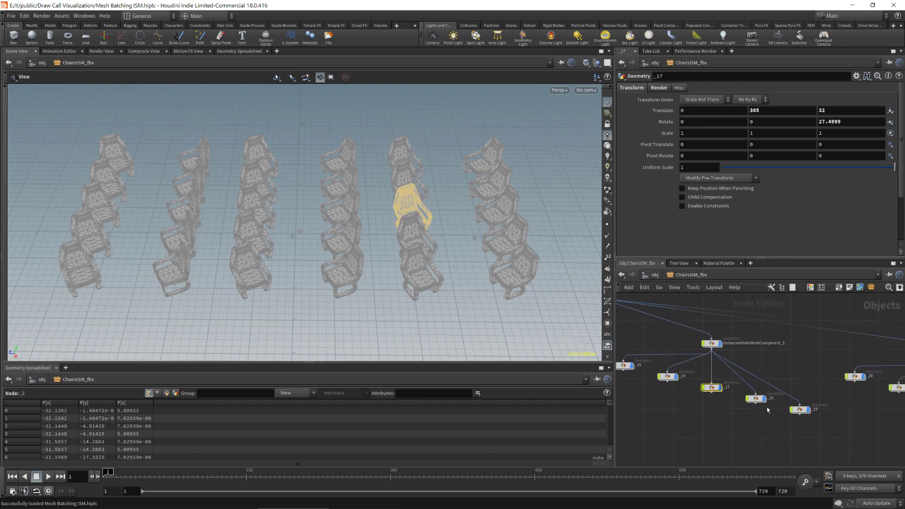
{"action": "scroll", "coordinate": [767, 411], "scroll_direction": "down", "scroll_amount": 2}
{"action": "scroll", "coordinate": [714, 401], "scroll_direction": "up", "scroll_amount": 2}
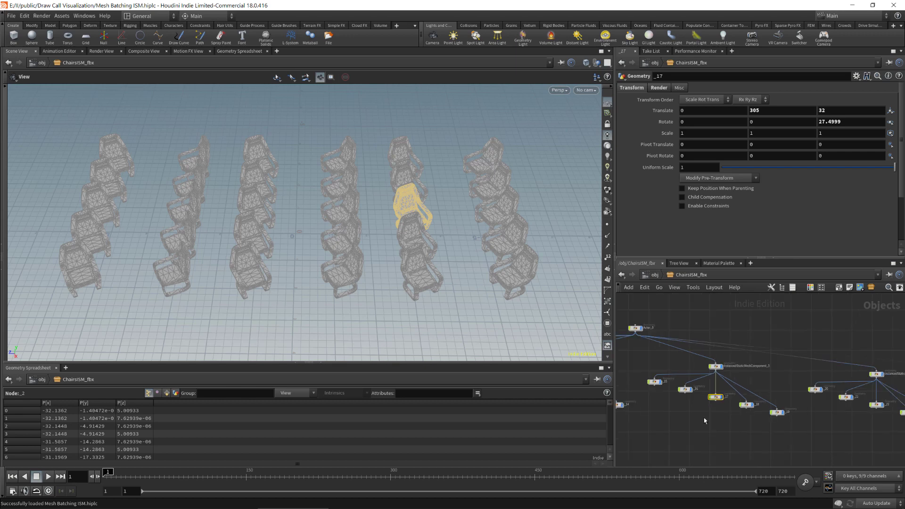
{"action": "double_click", "coordinate": [719, 395]}
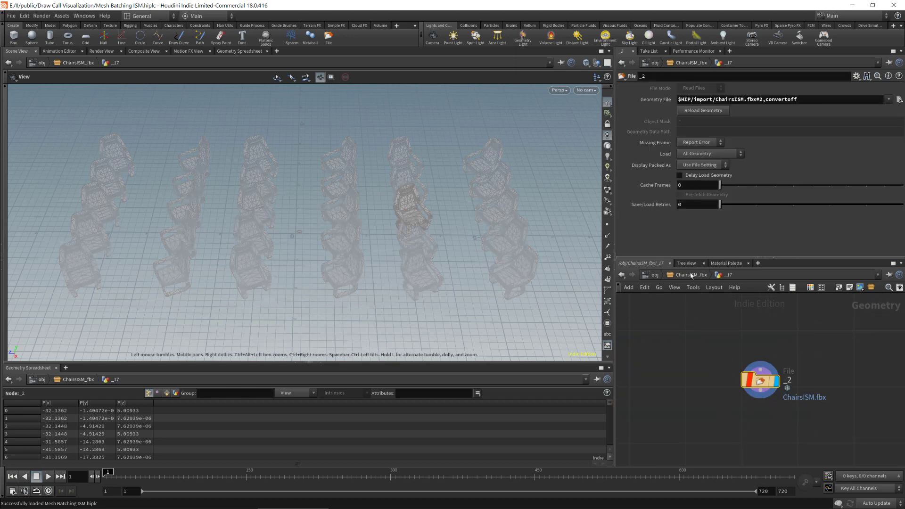
{"action": "key", "text": "u"}
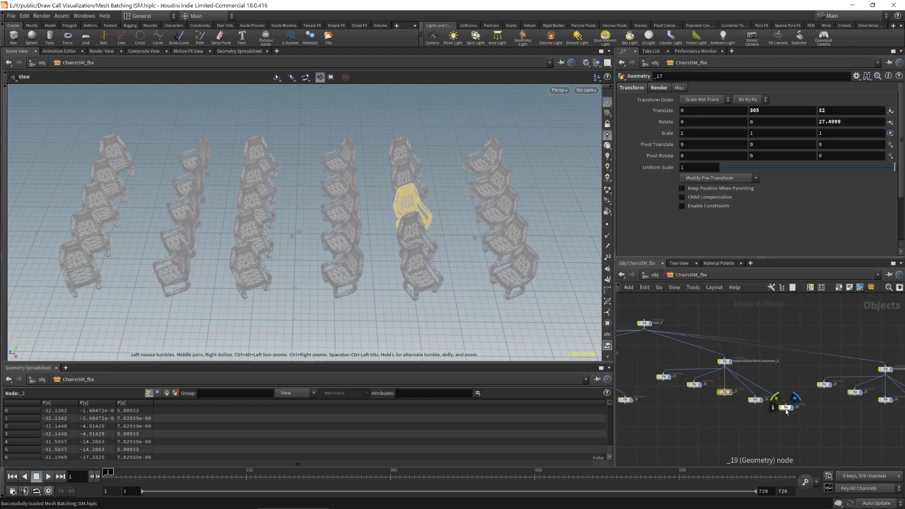
Step: Examine the parent node of the chair instances and select InstancedStaticMeshComponent_3
{"action": "scroll", "coordinate": [768, 400], "scroll_direction": "down", "scroll_amount": 2}
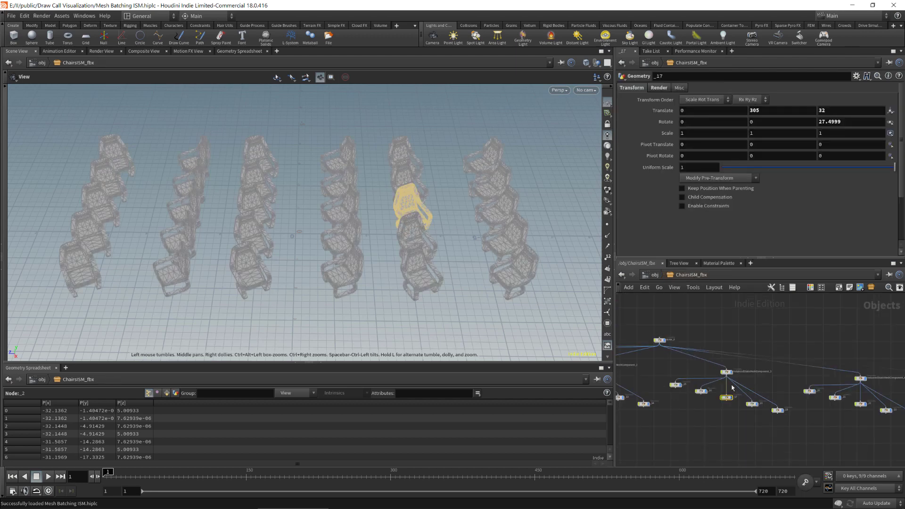
{"action": "scroll", "coordinate": [731, 387], "scroll_direction": "up", "scroll_amount": 5}
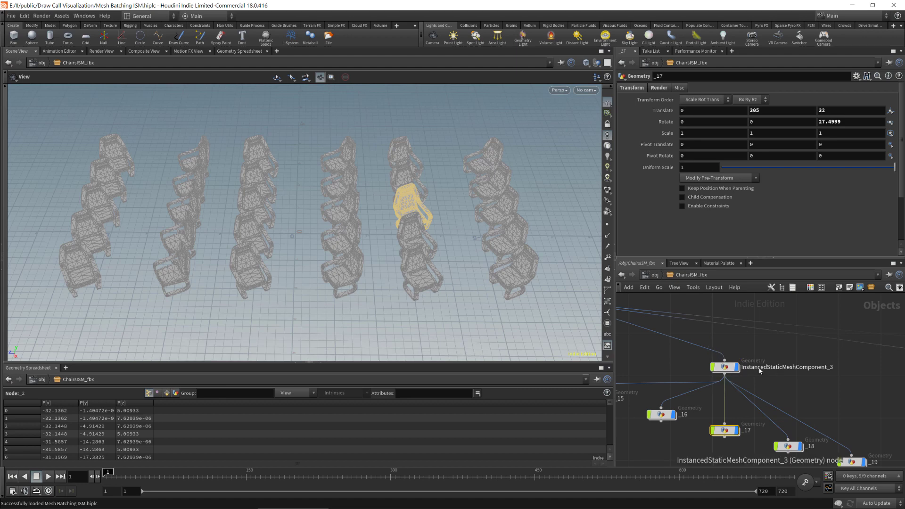
{"action": "scroll", "coordinate": [801, 377], "scroll_direction": "down", "scroll_amount": 2}
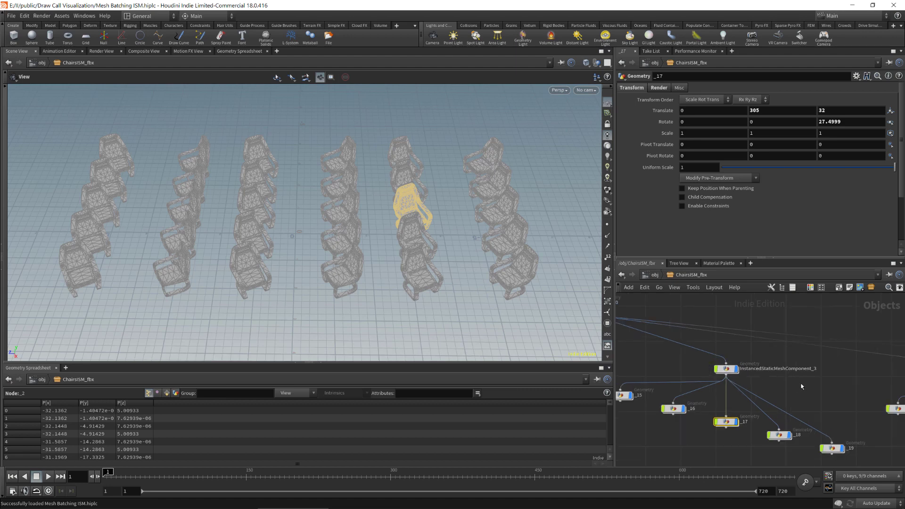
{"action": "left_click", "coordinate": [756, 389]}
{"action": "left_click_drag", "start_coordinate": [699, 363], "coordinate": [761, 384]}
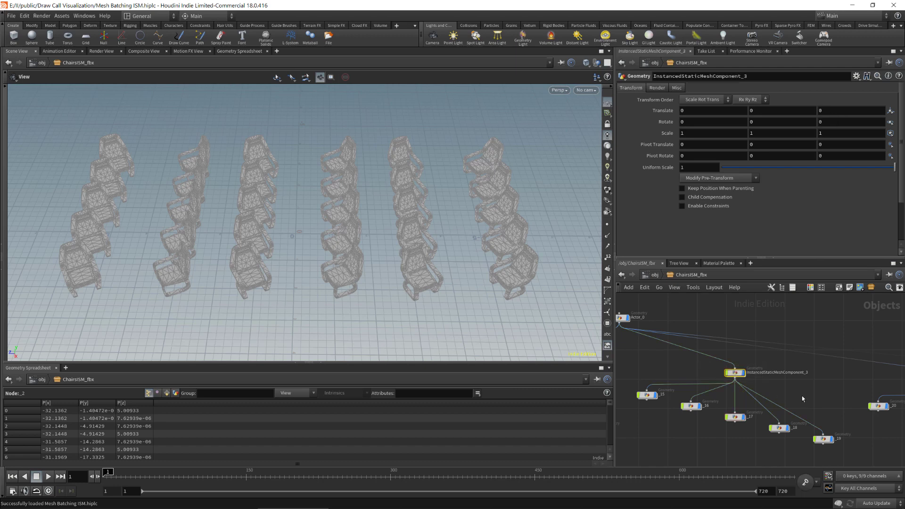
Step: Add a Merge Upstream node above Actor_0 in the ChairsISM_fbx network
{"action": "middle_click_drag", "start_coordinate": [802, 398], "coordinate": [764, 387]}
{"action": "scroll", "coordinate": [749, 394], "scroll_direction": "down", "scroll_amount": 2}
{"action": "middle_click_drag", "start_coordinate": [740, 354], "coordinate": [750, 367]}
{"action": "scroll", "coordinate": [702, 350], "scroll_direction": "down", "scroll_amount": 2}
{"action": "middle_click_drag", "start_coordinate": [687, 338], "coordinate": [702, 351]}
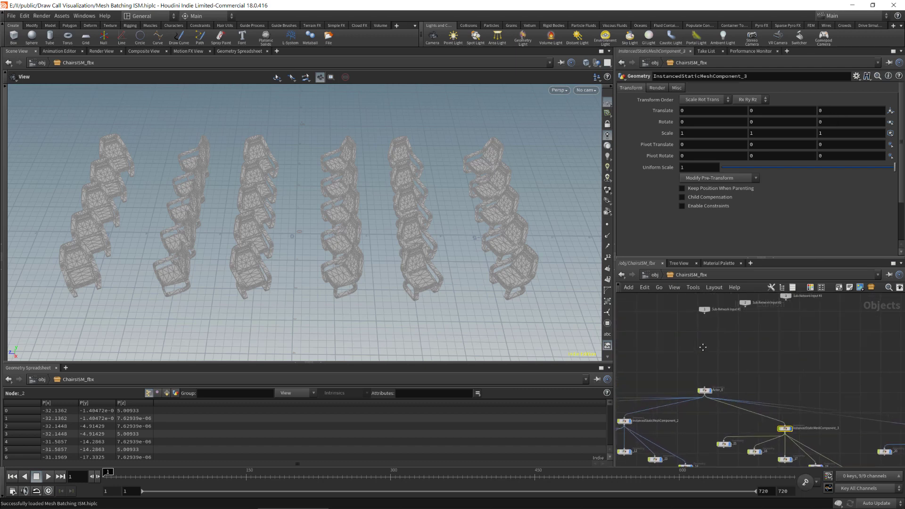
{"action": "scroll", "coordinate": [703, 350], "scroll_direction": "down", "scroll_amount": 2}
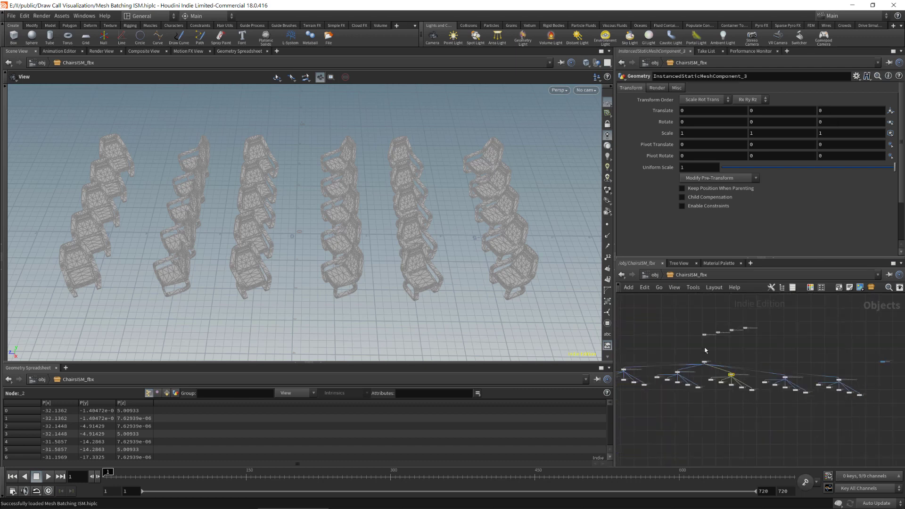
{"action": "scroll", "coordinate": [706, 350], "scroll_direction": "up", "scroll_amount": 3}
{"action": "scroll", "coordinate": [705, 350], "scroll_direction": "up", "scroll_amount": 4}
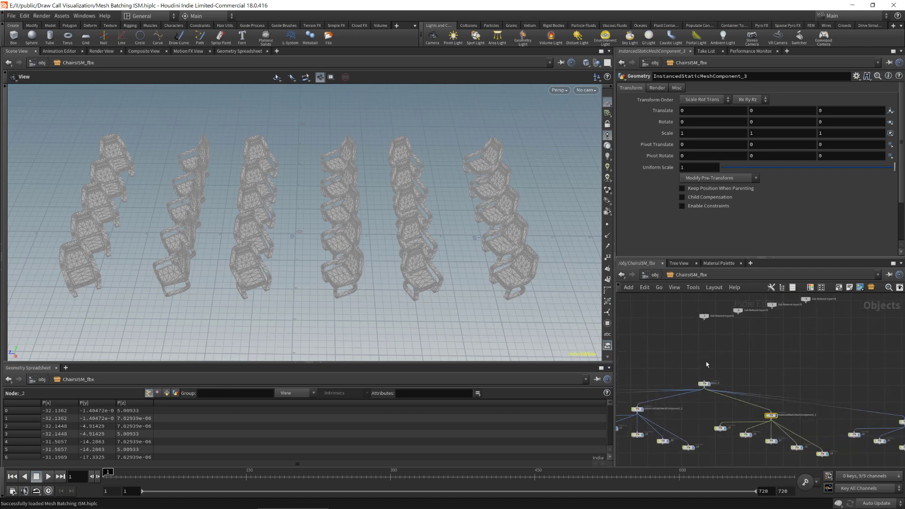
{"action": "key", "text": "Tab"}
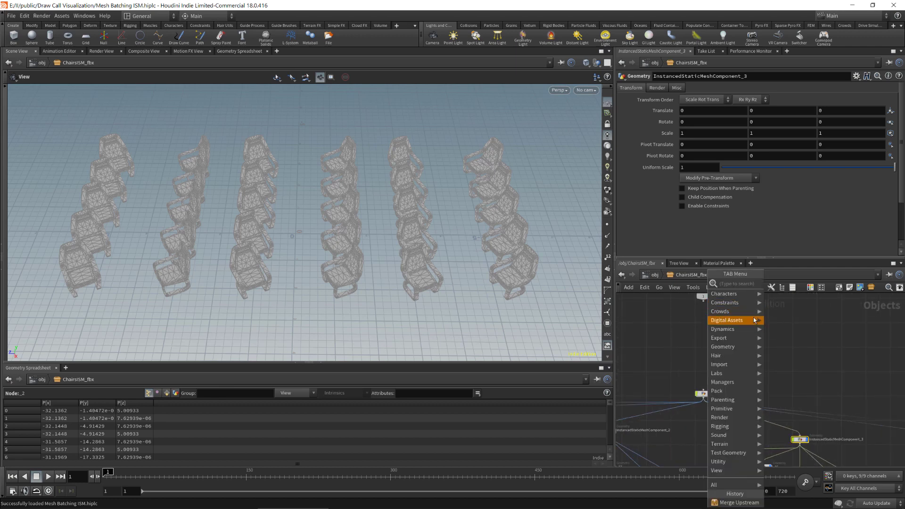
{"action": "mouse_move", "coordinate": [735, 320]}
{"action": "left_click", "coordinate": [793, 330]}
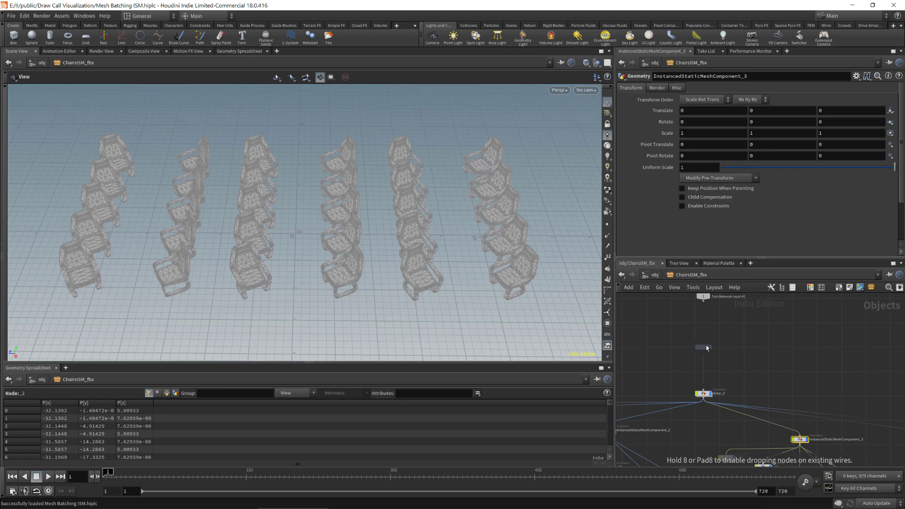
{"action": "left_click", "coordinate": [704, 347]}
{"action": "middle_click_drag", "start_coordinate": [769, 376], "coordinate": [768, 387]}
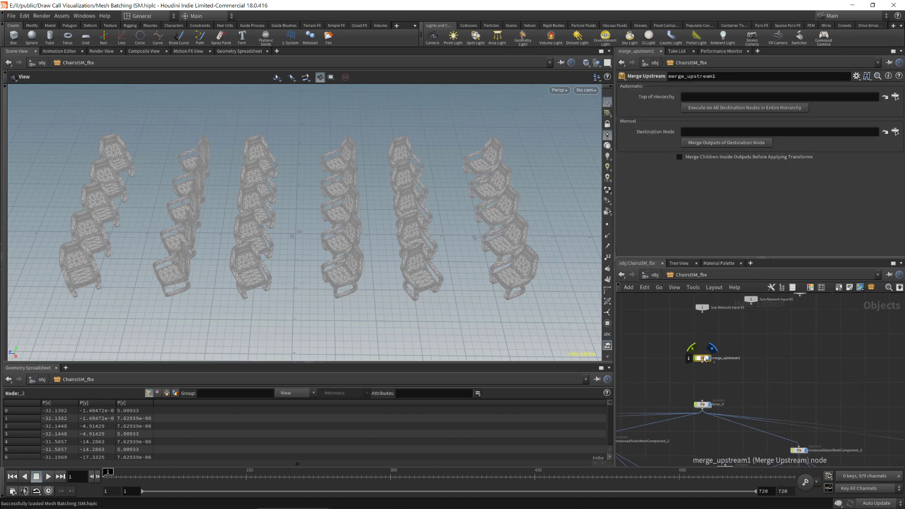
Step: Set Actor_0 as the Top of Hierarchy, execute the merge on all destination nodes in the hierarchy, and return to the ChairsISM_fbx network
{"action": "scroll", "coordinate": [704, 404], "scroll_direction": "down", "scroll_amount": 2}
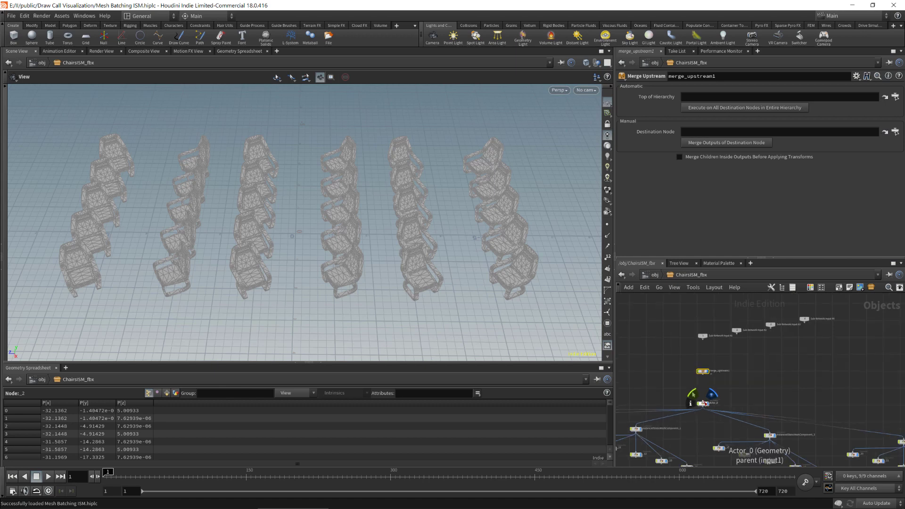
{"action": "scroll", "coordinate": [704, 404], "scroll_direction": "up", "scroll_amount": 2}
{"action": "left_click_drag", "start_coordinate": [703, 404], "coordinate": [717, 98]}
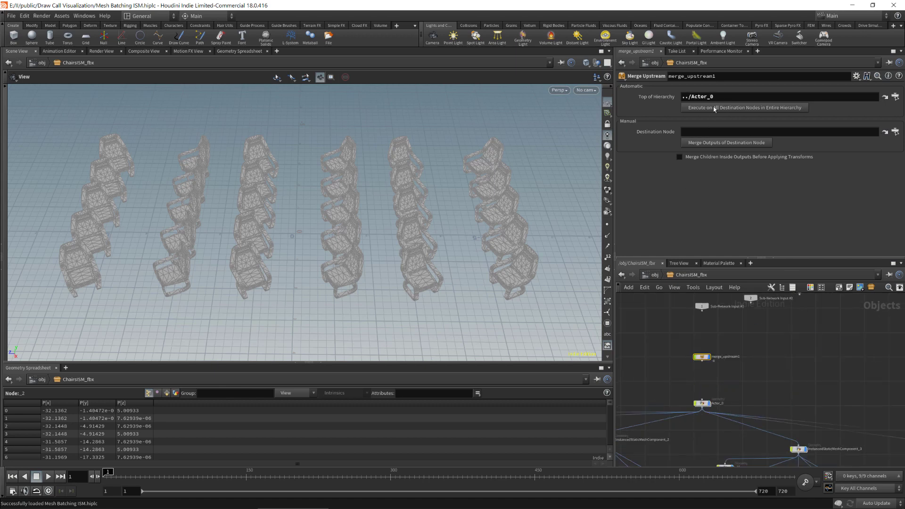
{"action": "left_click", "coordinate": [715, 108]}
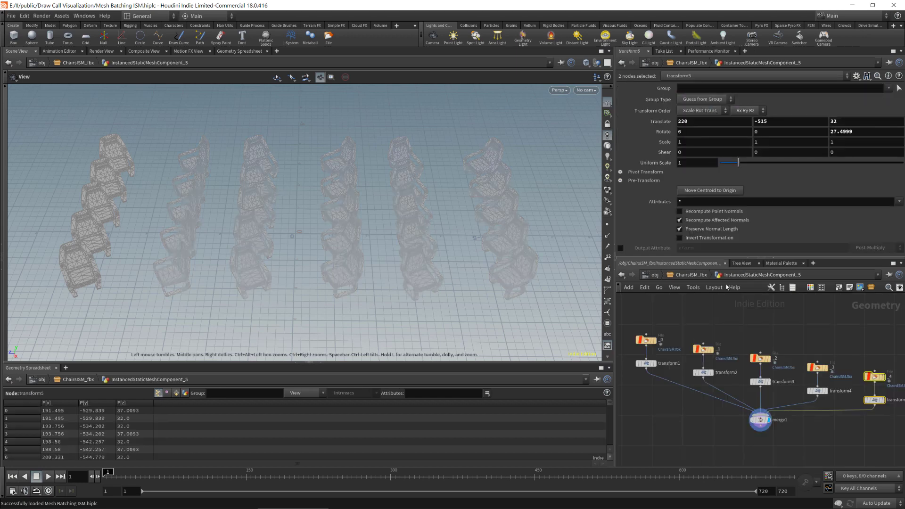
{"action": "left_click", "coordinate": [686, 275]}
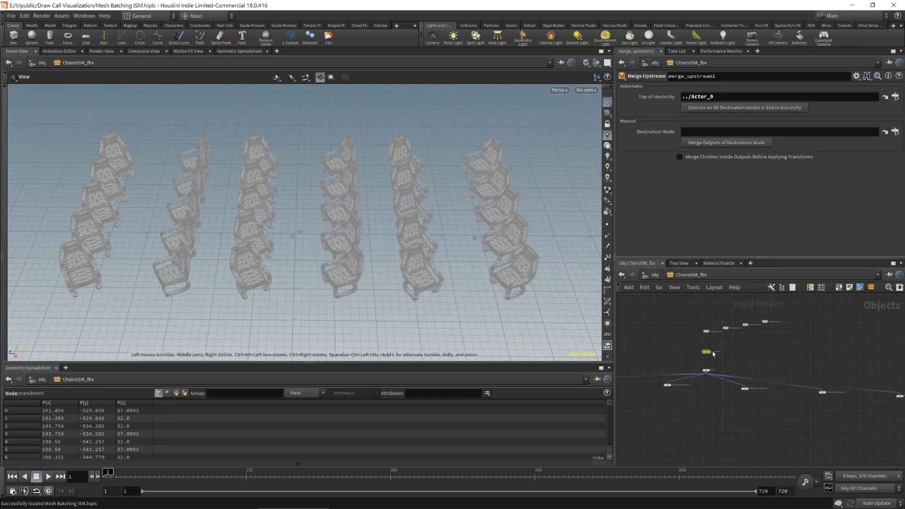
Step: Assign InstancedStaticMeshComponent_3 as the Destination Node of the Merge Upstream node
{"action": "middle_click_drag", "start_coordinate": [716, 386], "coordinate": [801, 391]}
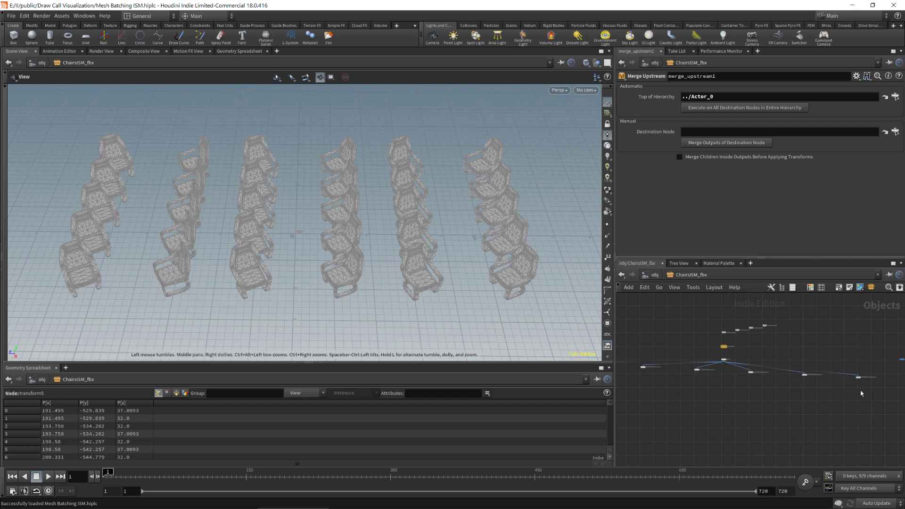
{"action": "scroll", "coordinate": [860, 391], "scroll_direction": "up", "scroll_amount": 2}
{"action": "middle_click_drag", "start_coordinate": [716, 383], "coordinate": [748, 405]}
{"action": "scroll", "coordinate": [727, 389], "scroll_direction": "up", "scroll_amount": 3}
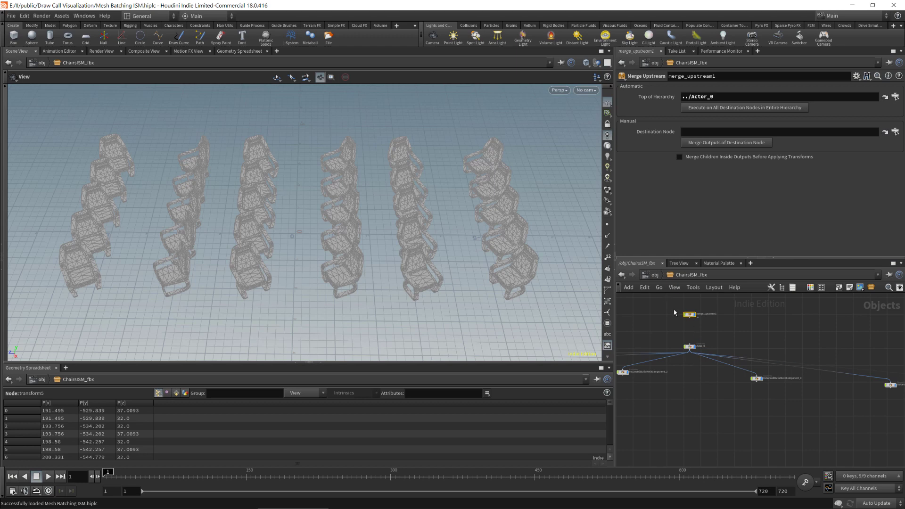
{"action": "middle_click_drag", "start_coordinate": [674, 312], "coordinate": [682, 340]}
{"action": "scroll", "coordinate": [681, 341], "scroll_direction": "up", "scroll_amount": 2}
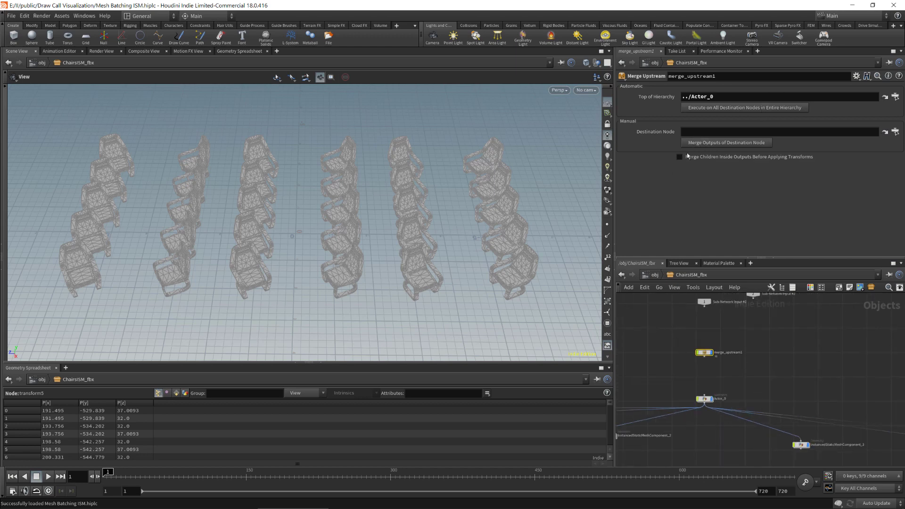
{"action": "middle_click_drag", "start_coordinate": [746, 357], "coordinate": [740, 321]}
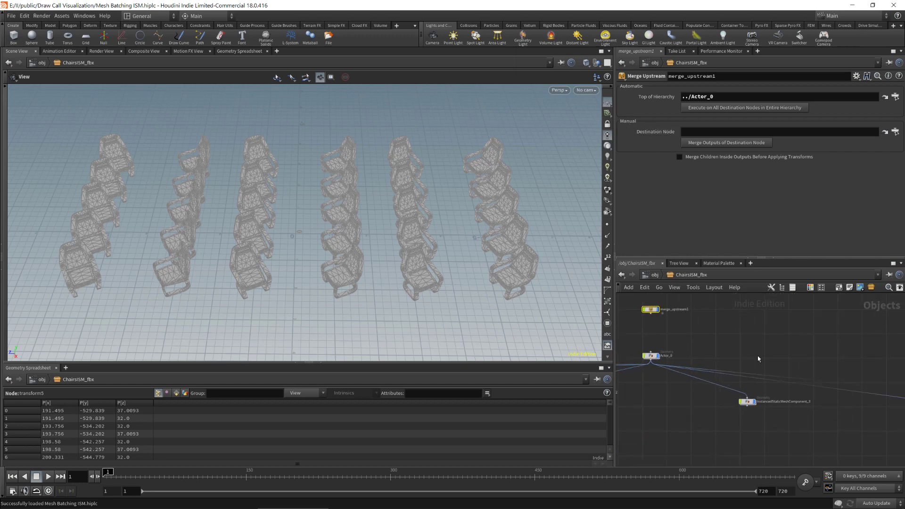
{"action": "middle_click_drag", "start_coordinate": [756, 426], "coordinate": [743, 394]}
{"action": "scroll", "coordinate": [742, 394], "scroll_direction": "up", "scroll_amount": 1}
{"action": "left_click_drag", "start_coordinate": [735, 367], "coordinate": [705, 136]}
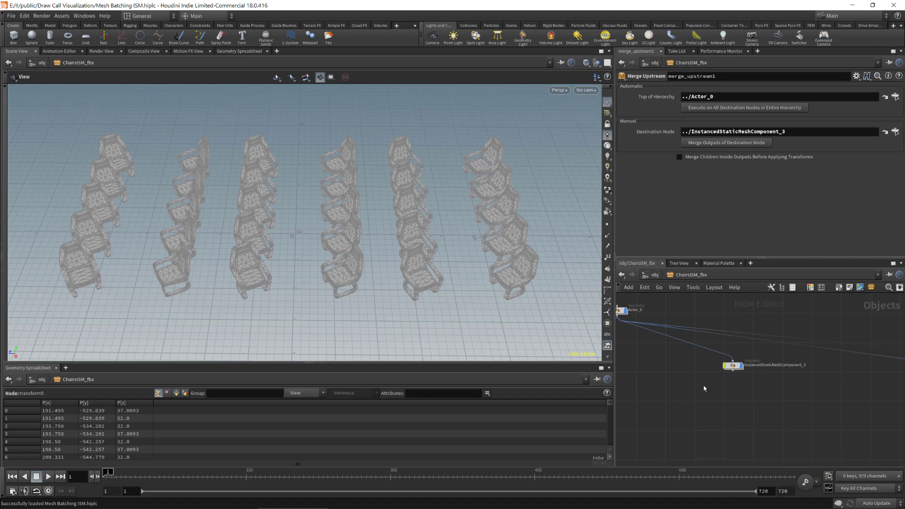
Step: Leave the ChairsISM_fbx network for the object level and open the GameWorlds geometry
{"action": "scroll", "coordinate": [755, 403], "scroll_direction": "down", "scroll_amount": 3}
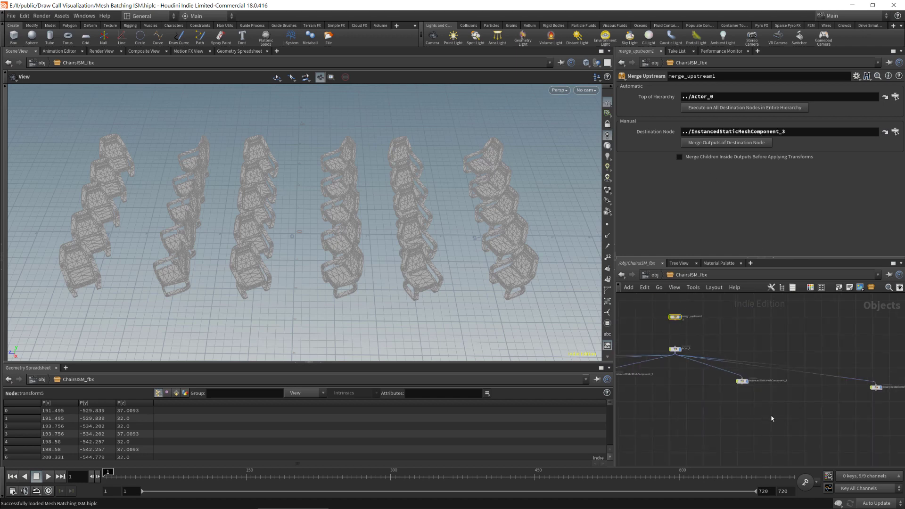
{"action": "middle_click_drag", "start_coordinate": [770, 414], "coordinate": [731, 412]}
{"action": "middle_click_drag", "start_coordinate": [769, 338], "coordinate": [856, 349]}
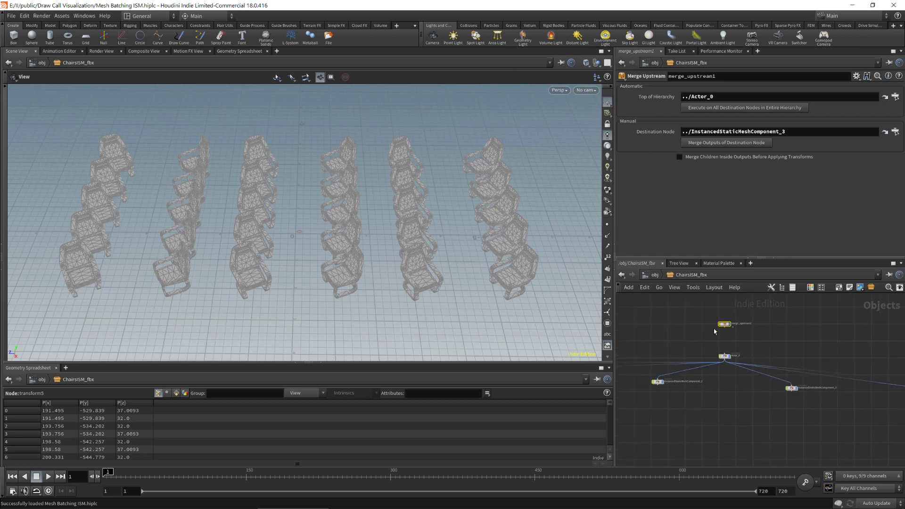
{"action": "scroll", "coordinate": [730, 366], "scroll_direction": "down", "scroll_amount": 2}
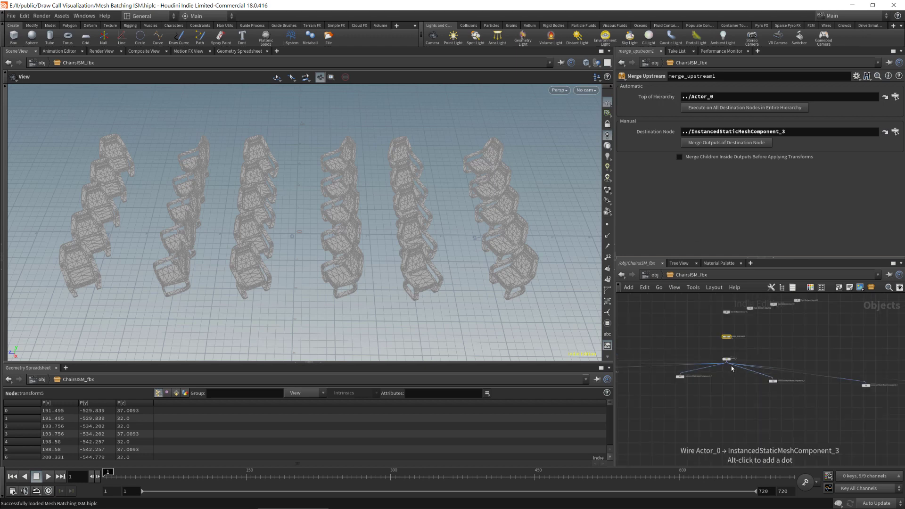
{"action": "left_click", "coordinate": [655, 274]}
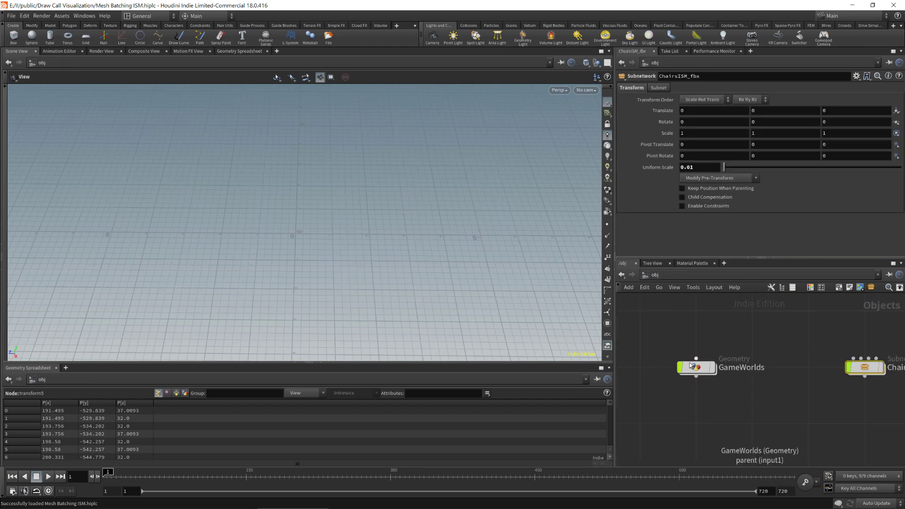
{"action": "double_click", "coordinate": [693, 367]}
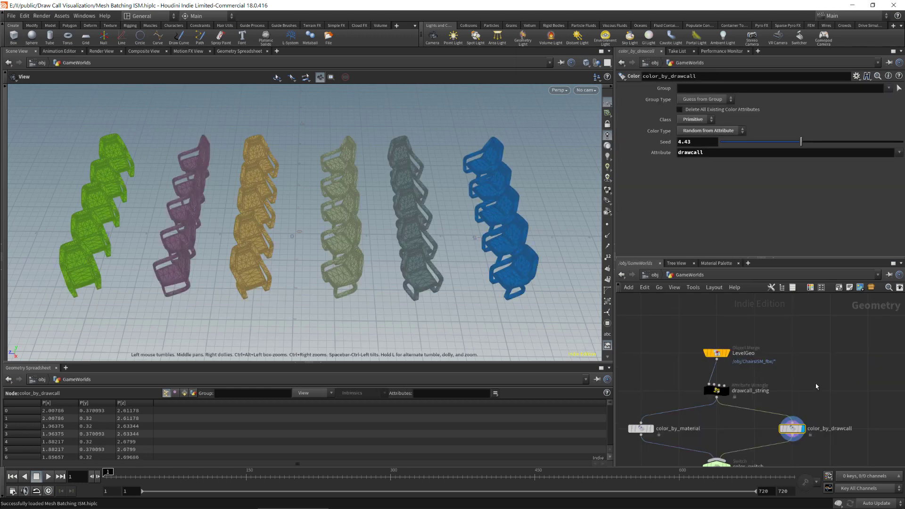
Step: Inspect the draw call colors of the chair rows from another angle and return to the object level
{"action": "left_click_drag", "start_coordinate": [398, 198], "coordinate": [462, 299]}
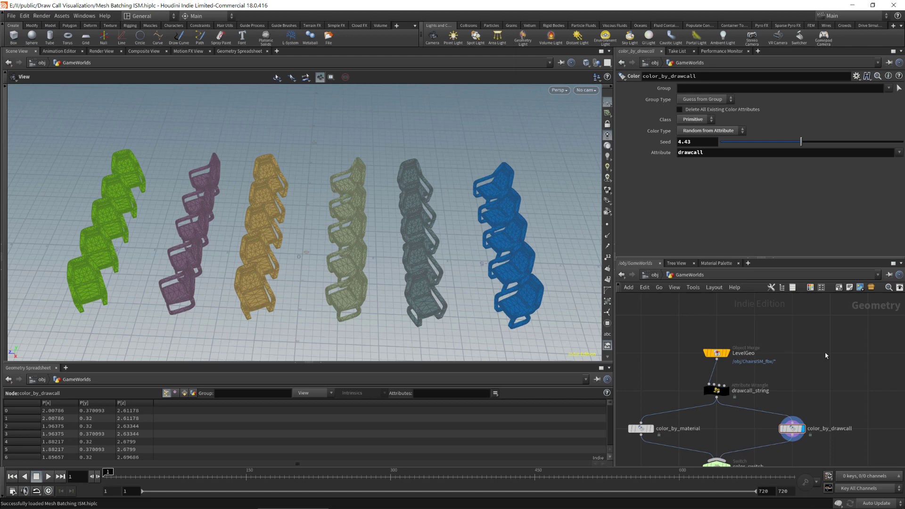
{"action": "mouse_move", "coordinate": [448, 264]}
{"action": "left_mouse_down"}
{"action": "mouse_move", "coordinate": [471, 292]}
{"action": "mouse_move", "coordinate": [459, 267]}
{"action": "left_mouse_up"}
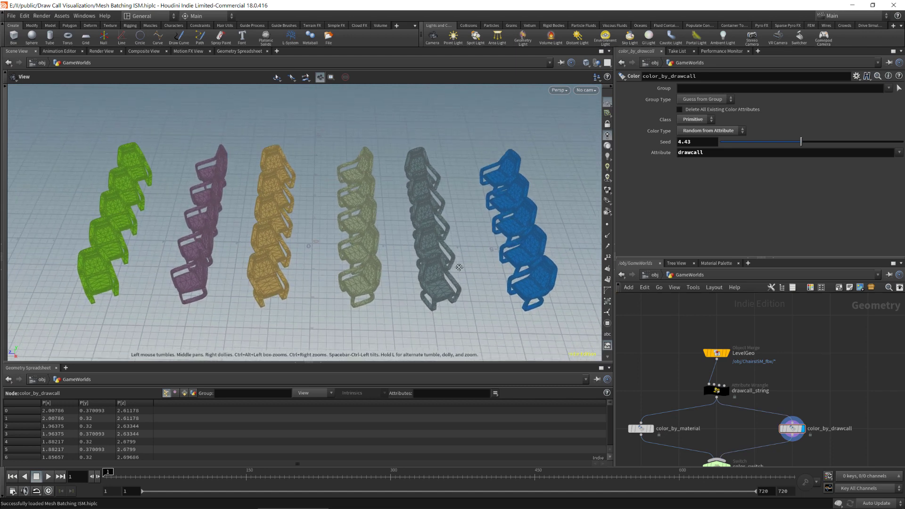
{"action": "left_click", "coordinate": [651, 275]}
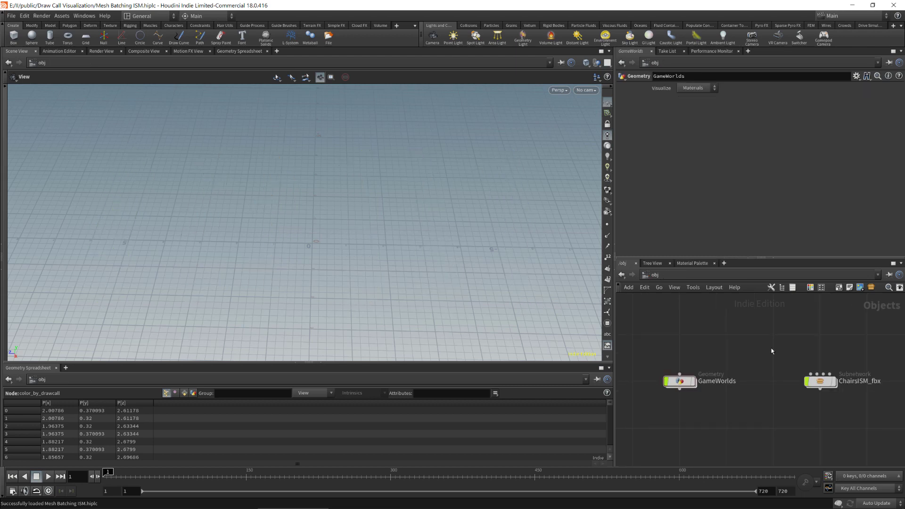